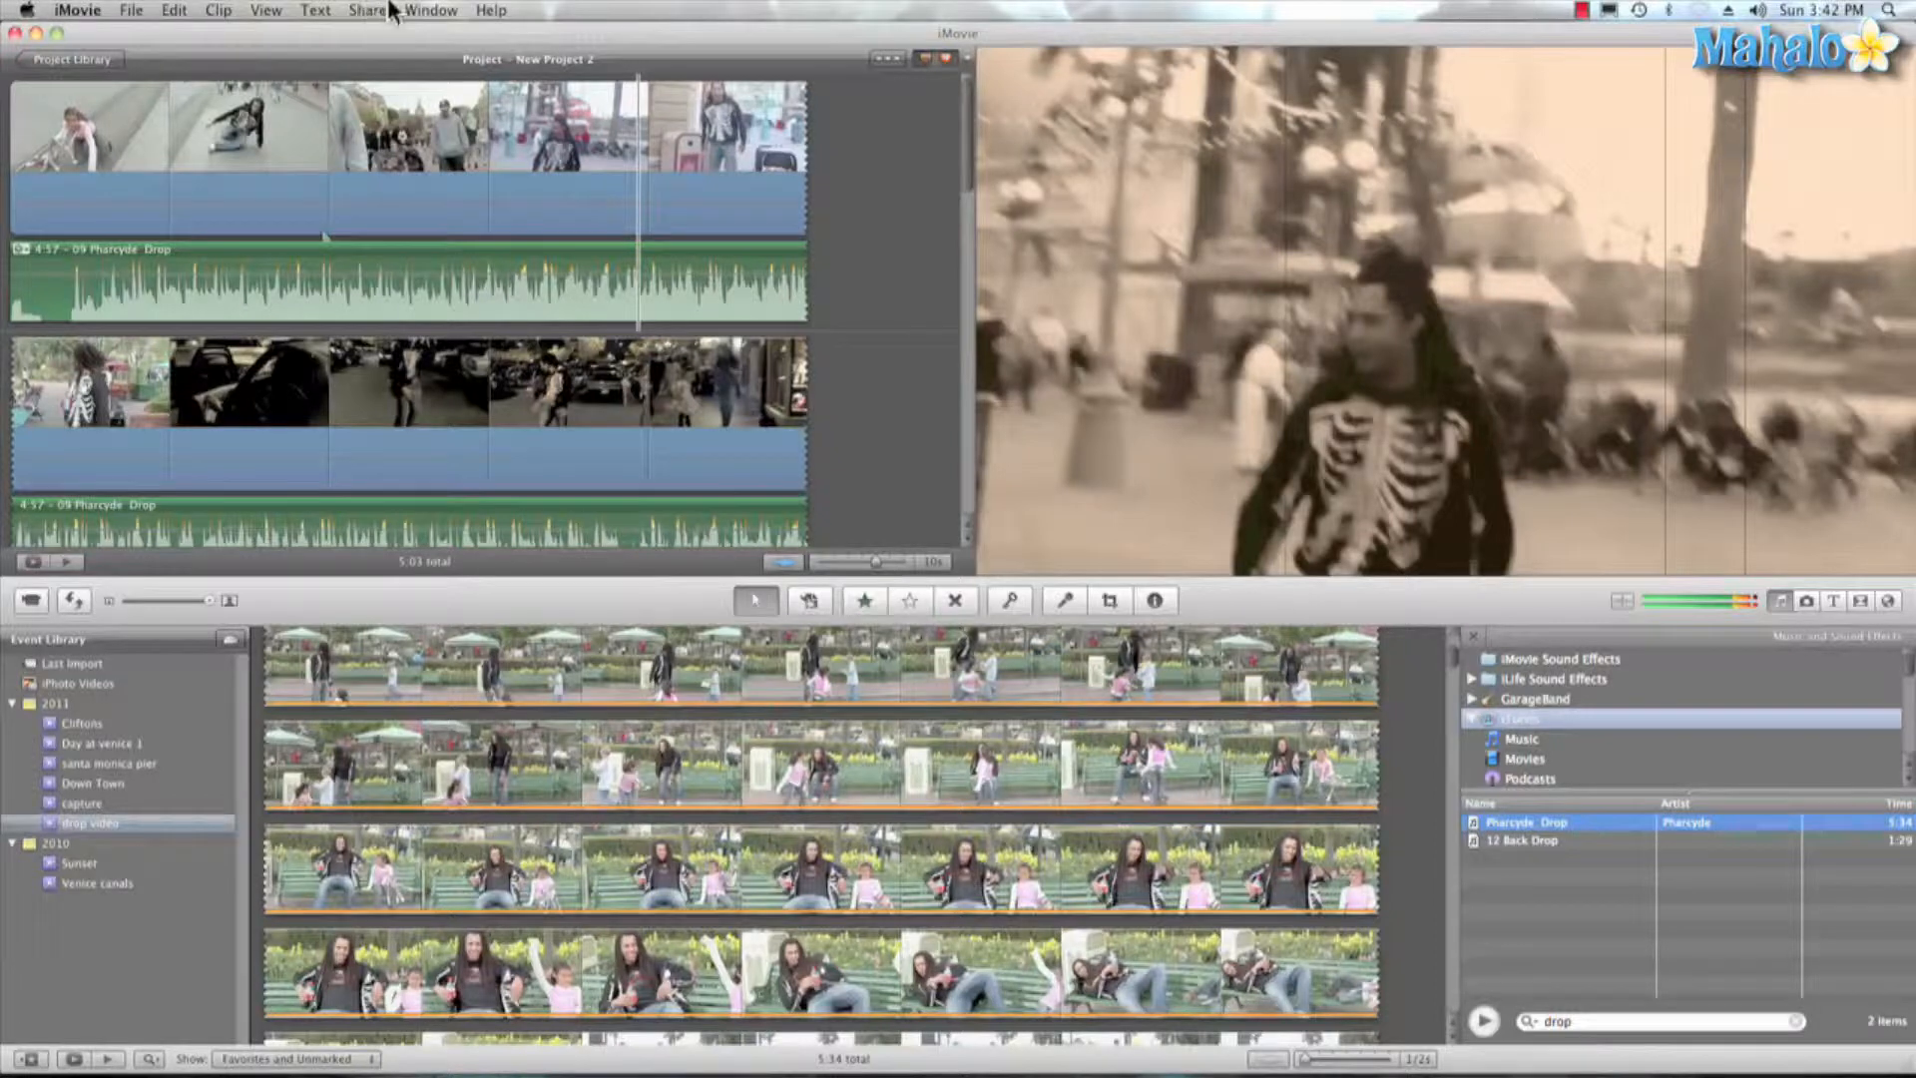
- Start exporting the project using QuickTime, with Movie to QuickTime Movie as the export format
{"action": "left_click", "coordinate": [367, 10]}
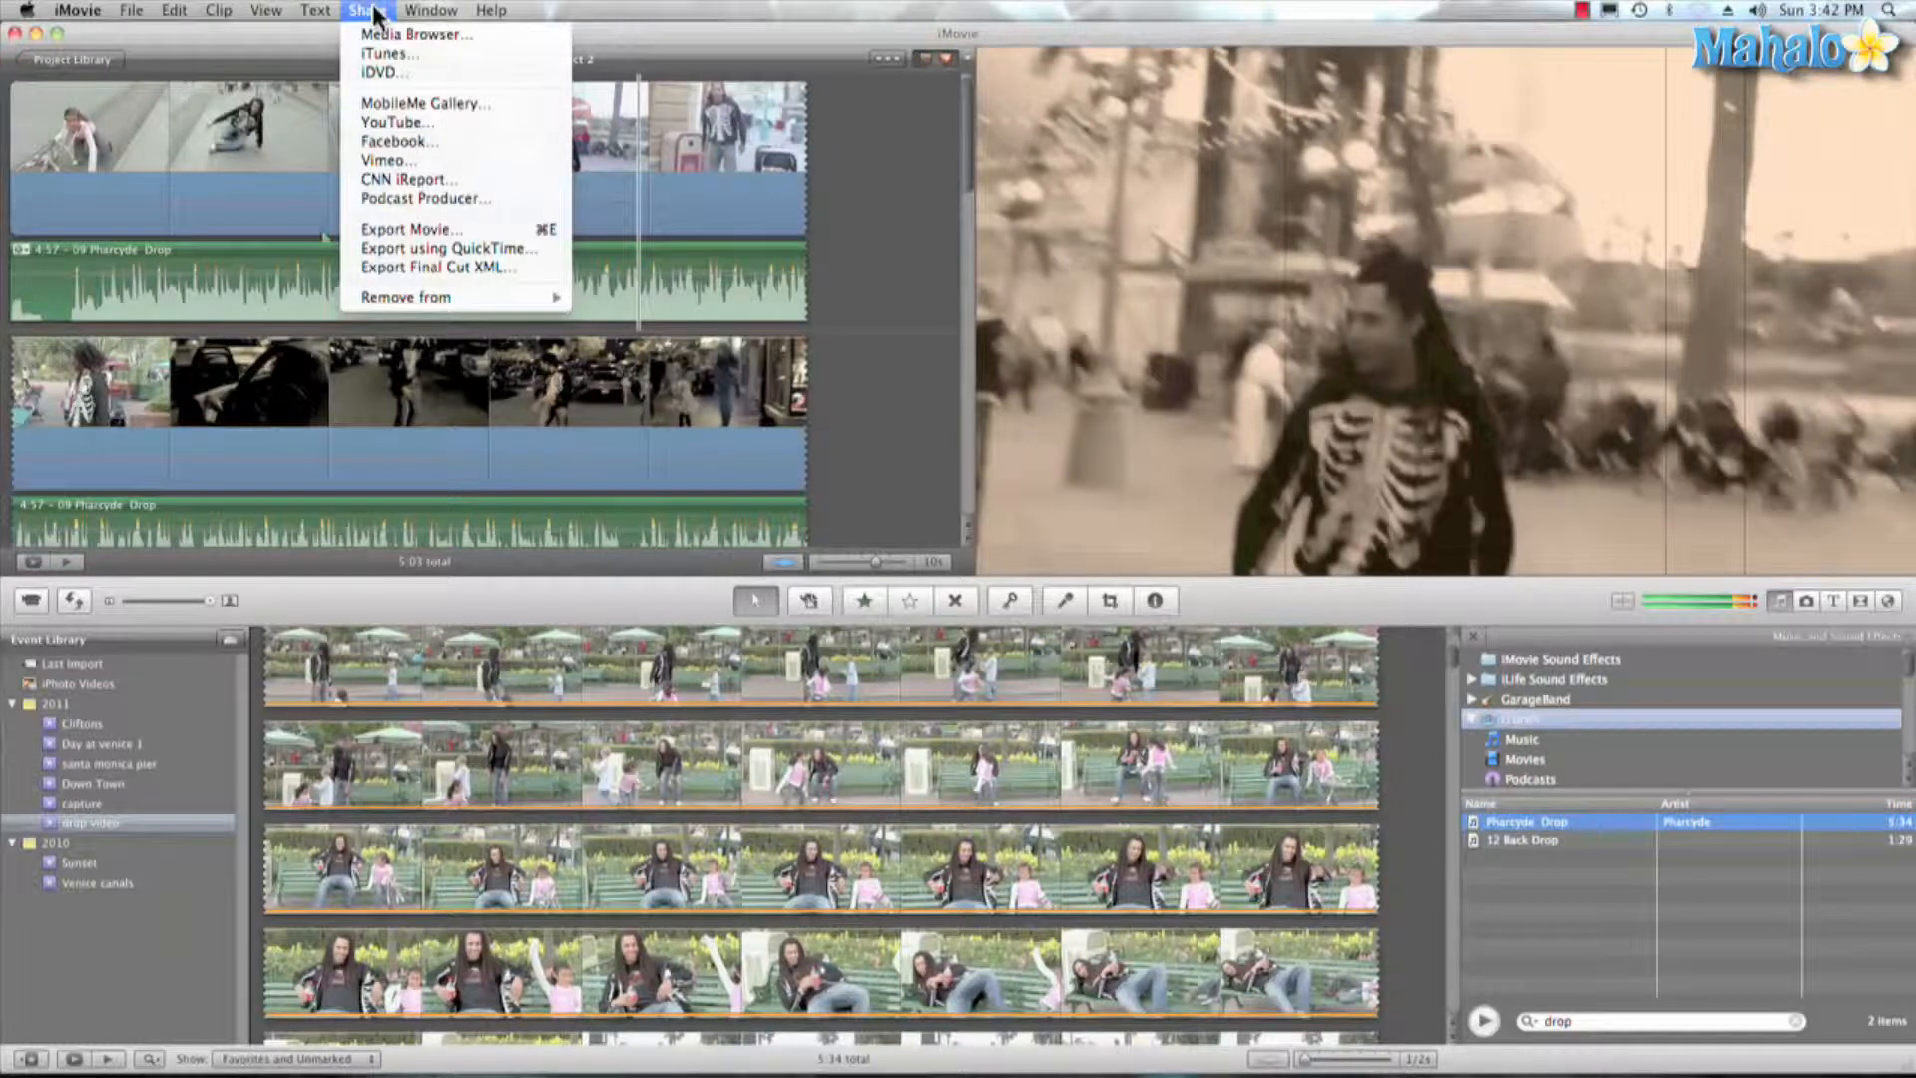
{"action": "left_click", "coordinate": [409, 249]}
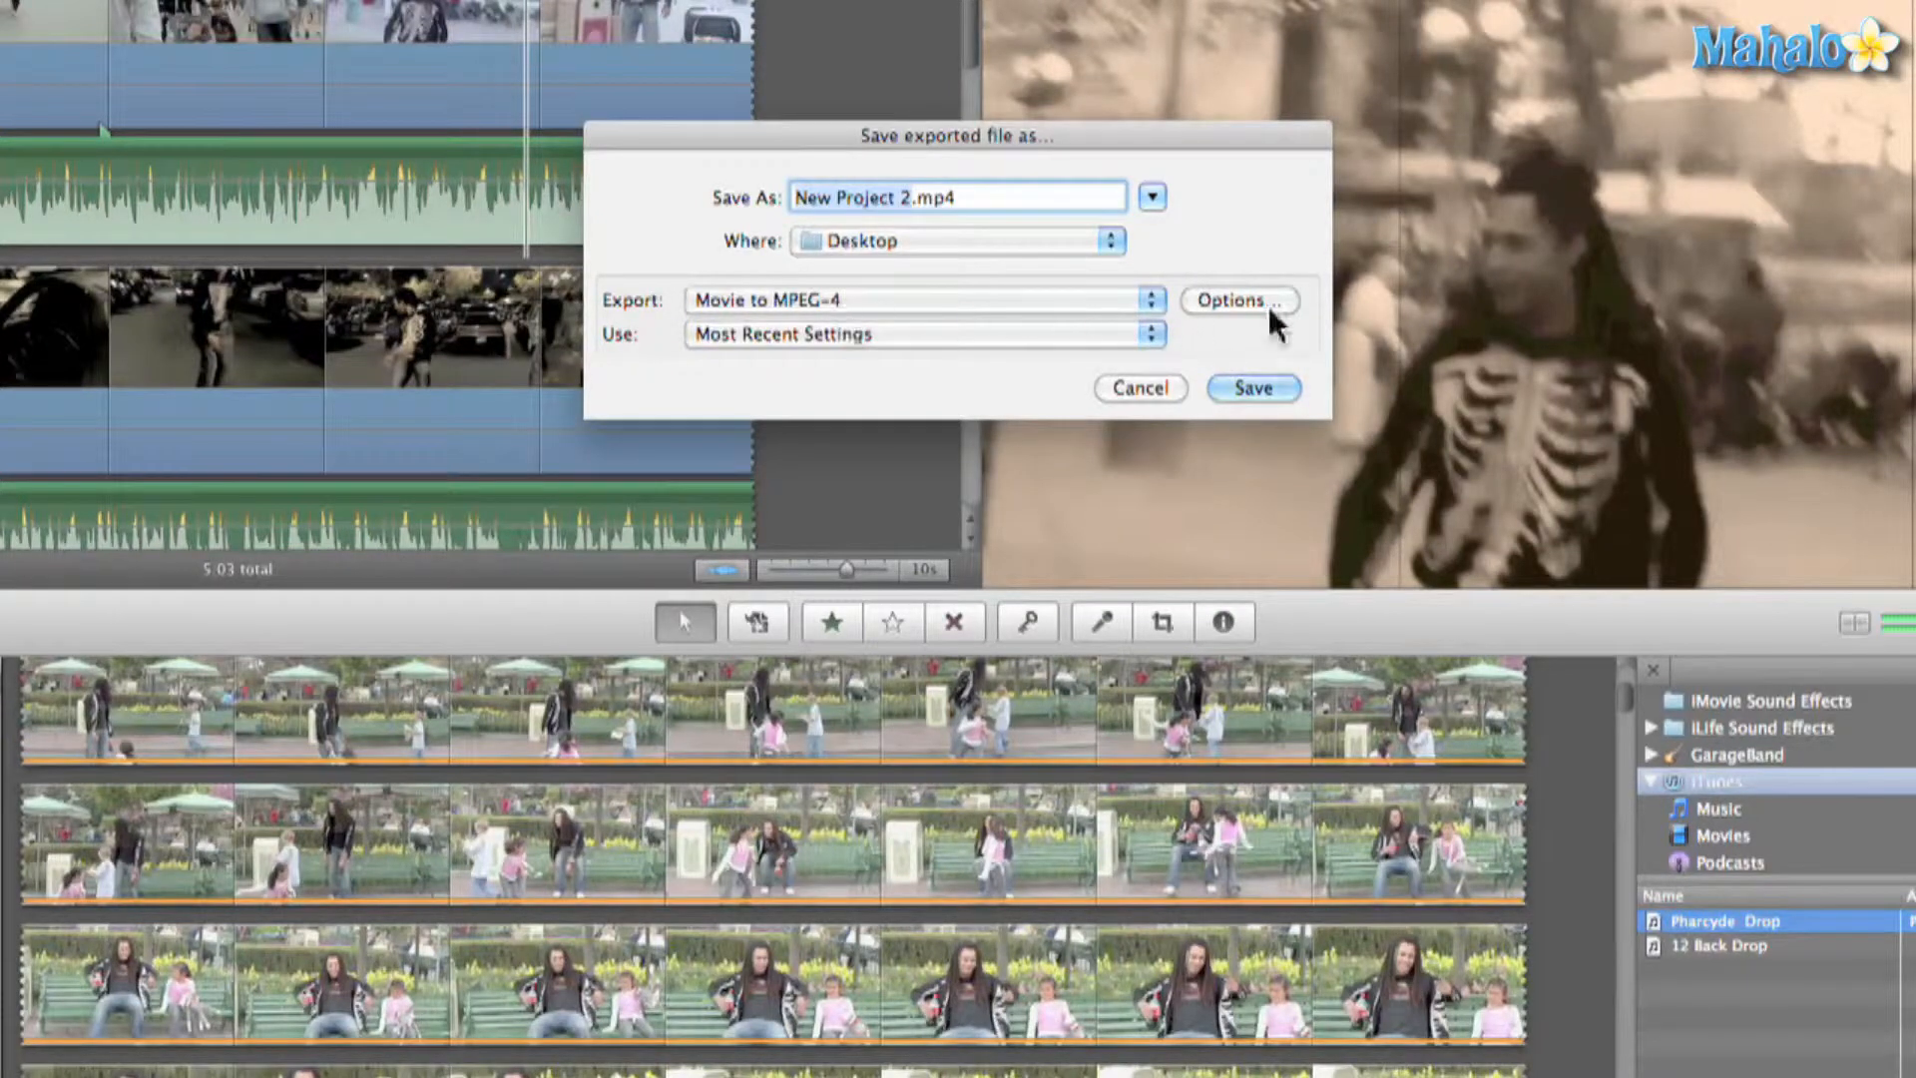
{"action": "left_click", "coordinate": [1116, 297]}
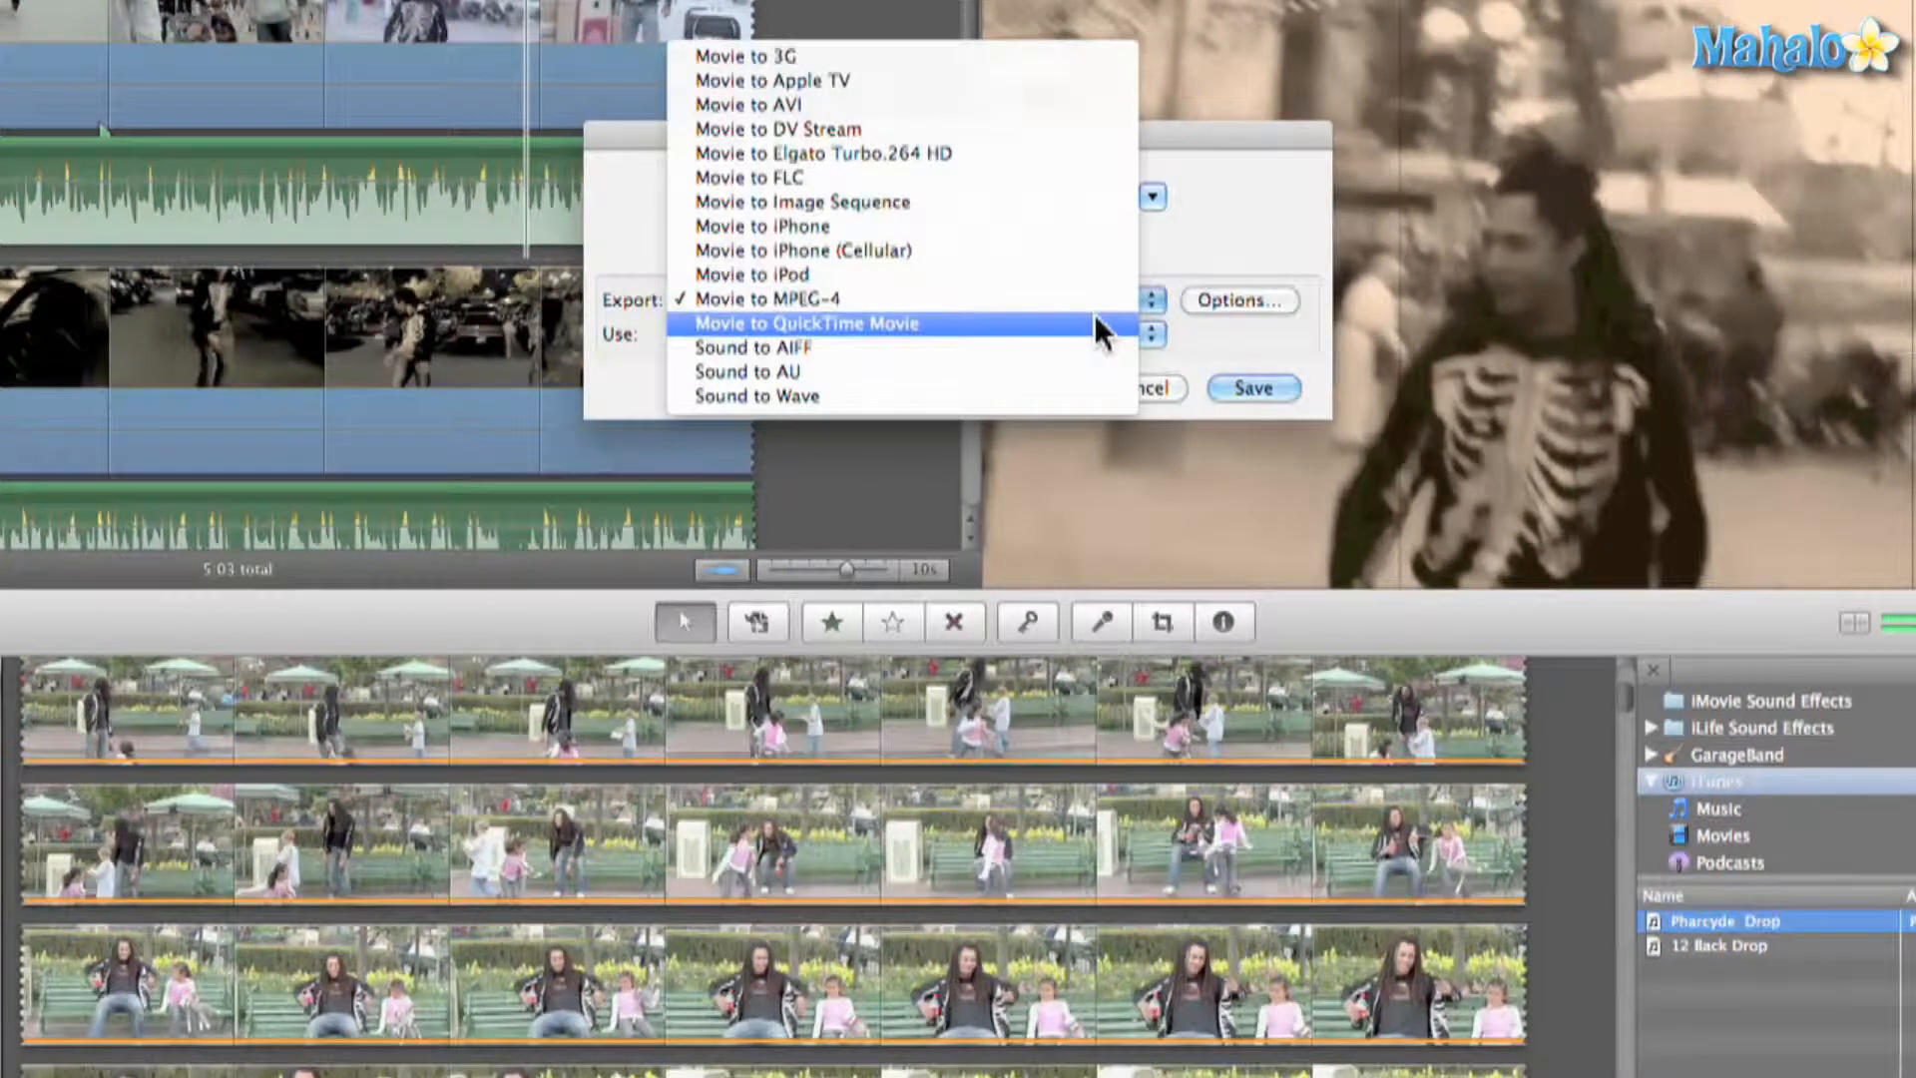
{"action": "left_click", "coordinate": [1095, 321]}
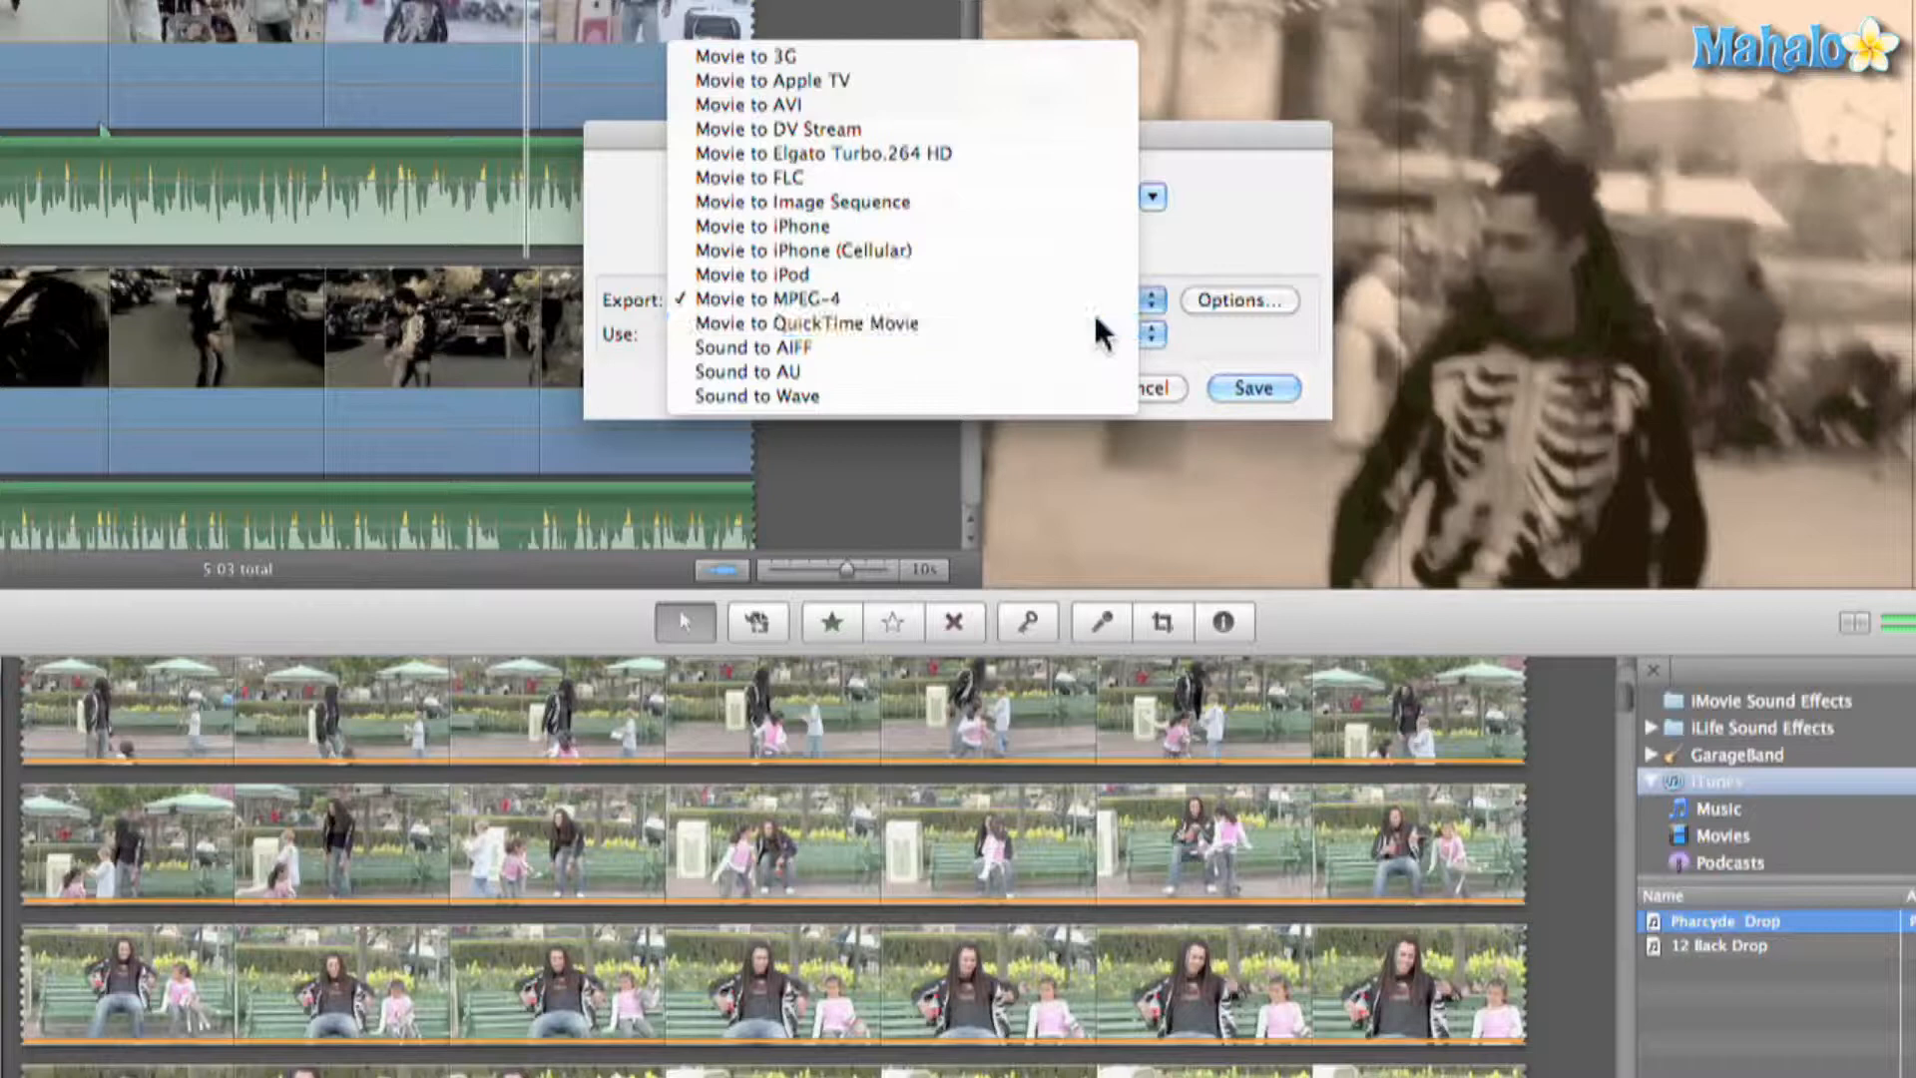
- Review the QuickTime movie's video compression types, keep Apple ProRes 422 (LT), and cancel the export
{"action": "left_click", "coordinate": [1241, 297]}
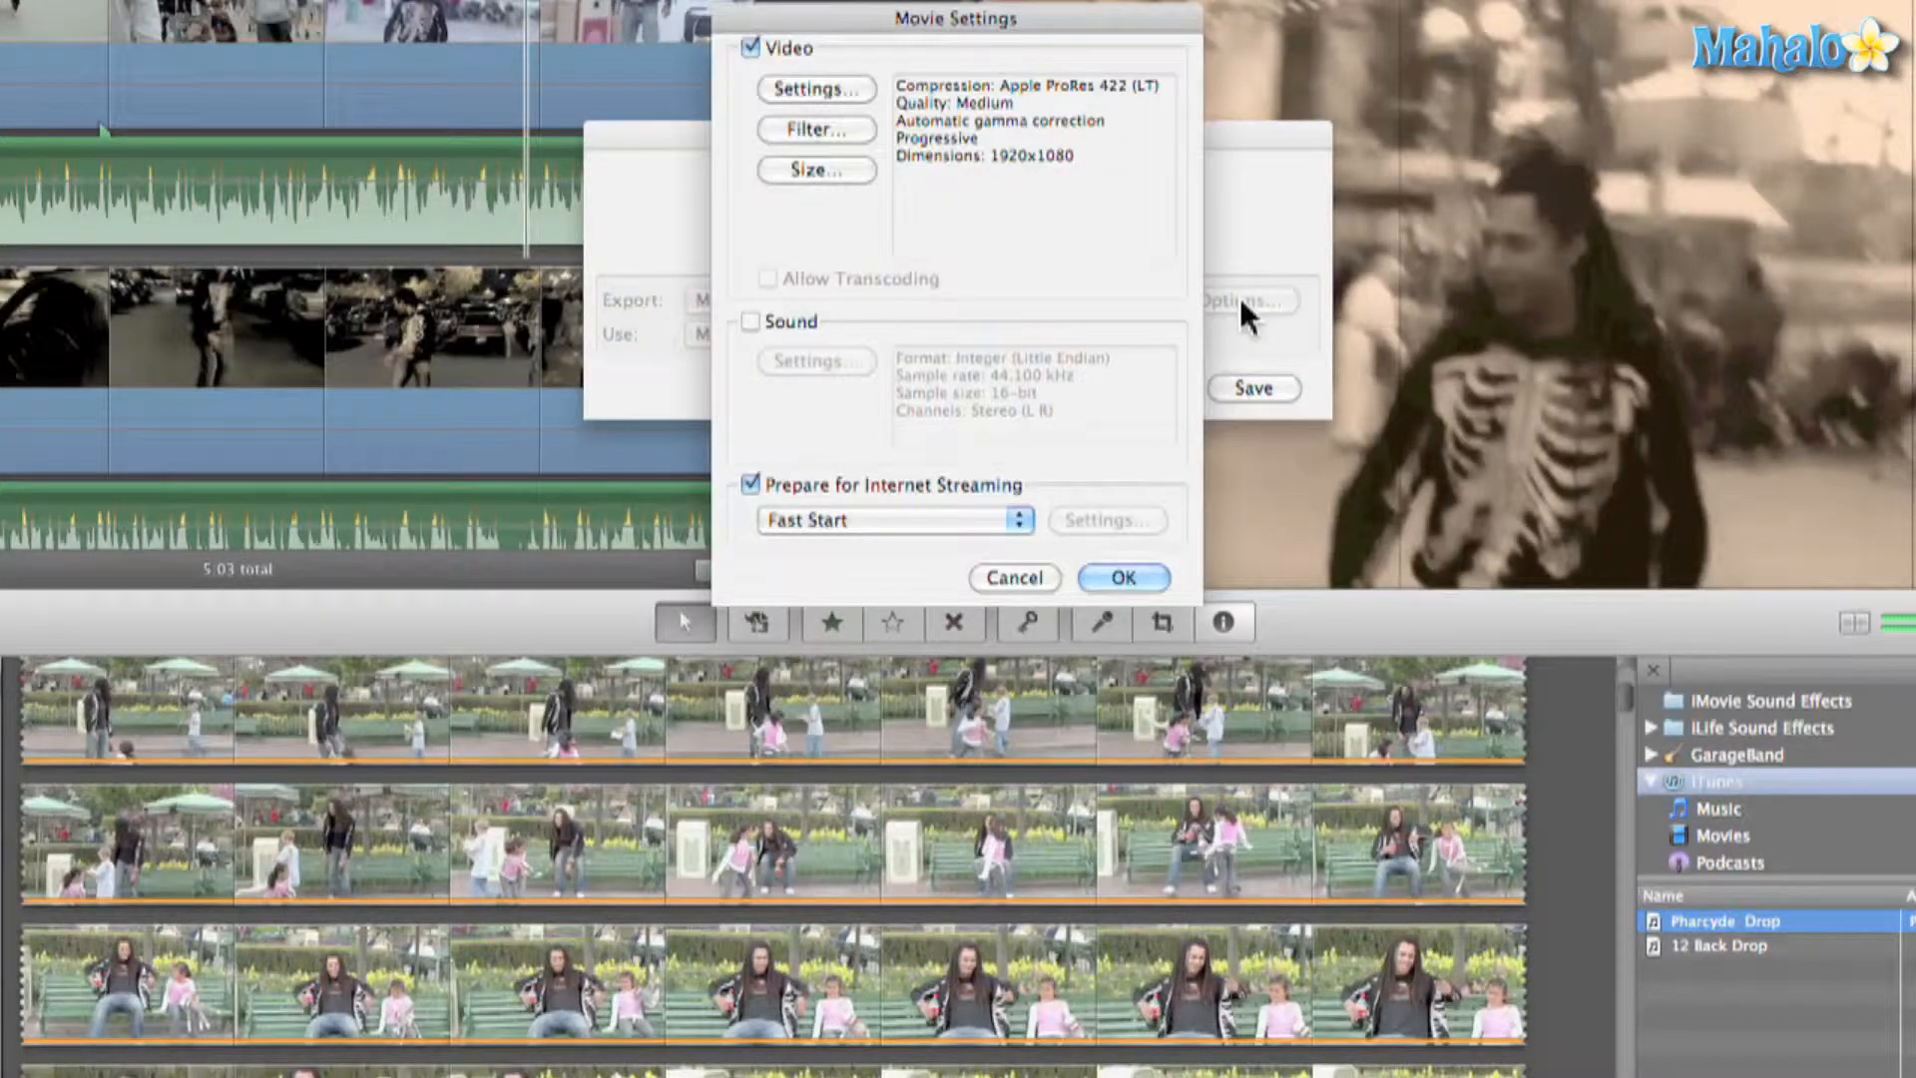
{"action": "left_click", "coordinate": [850, 86]}
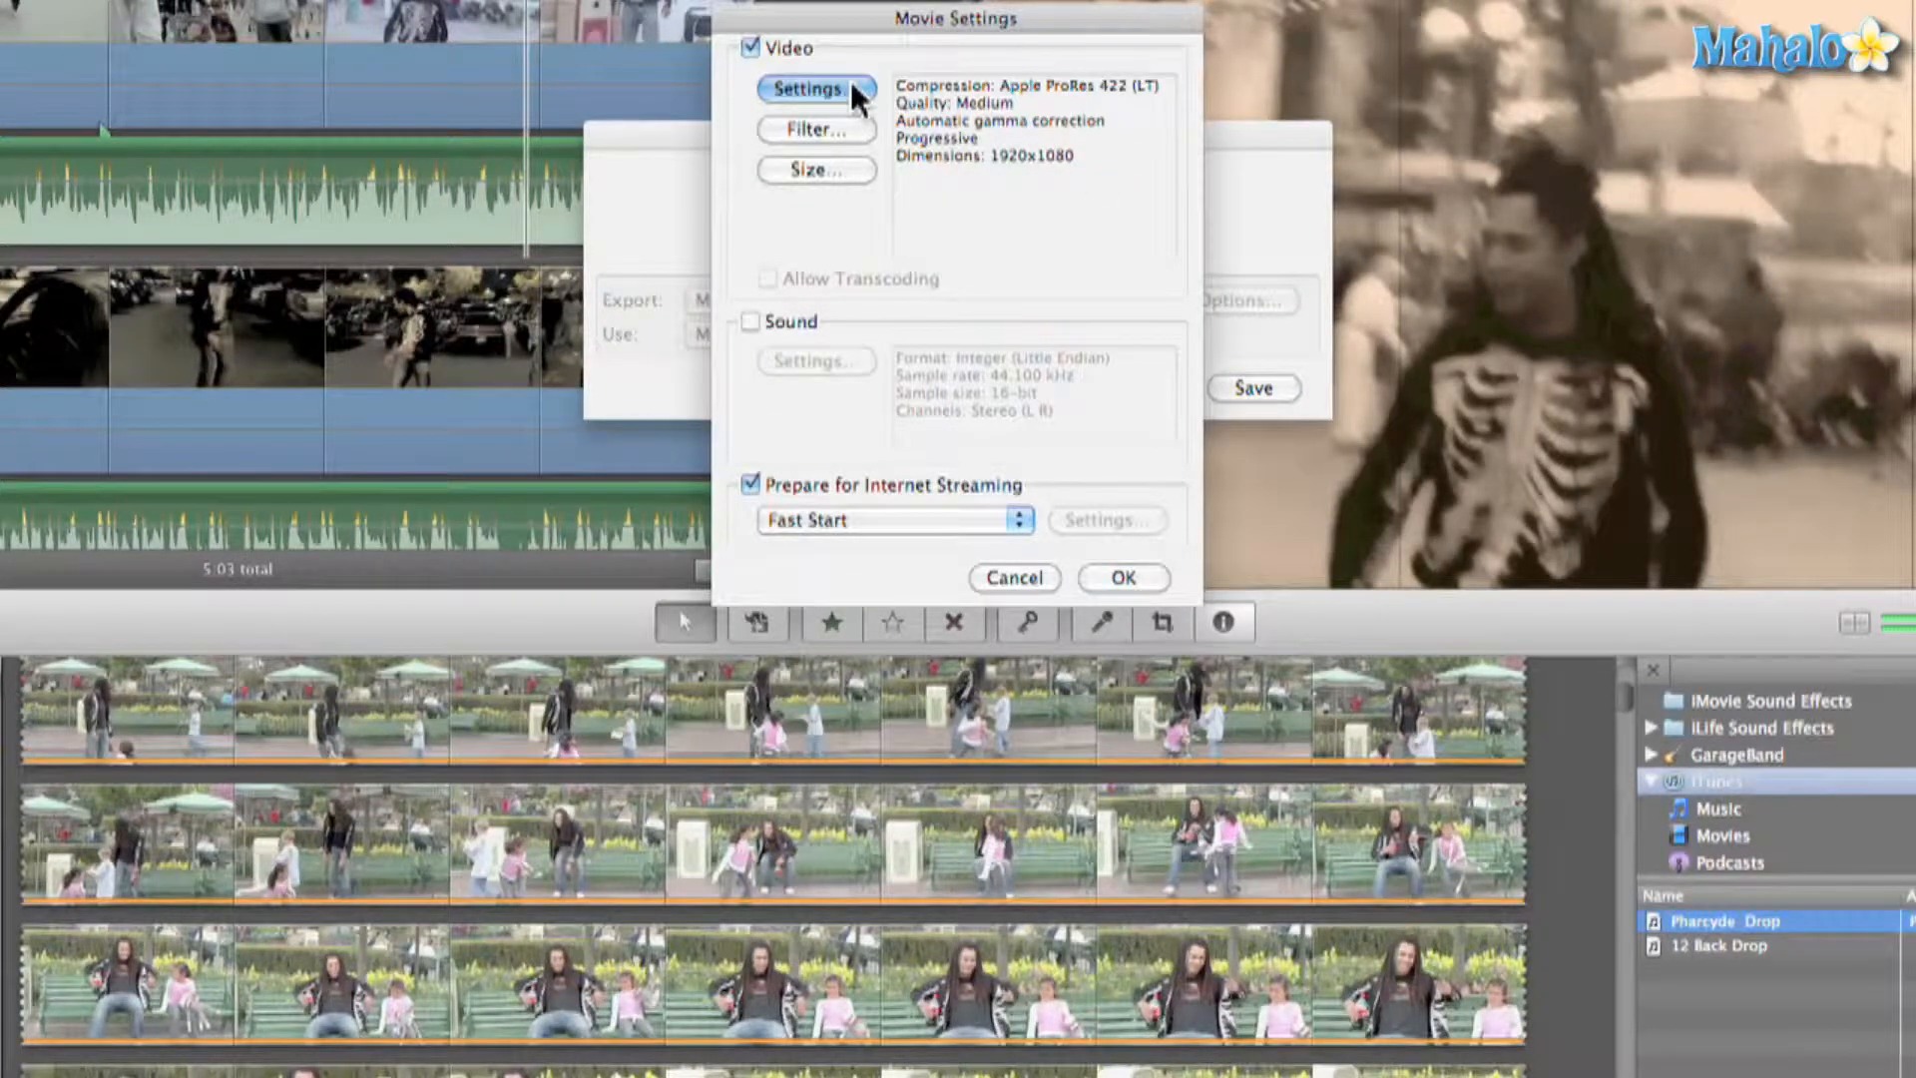
{"action": "left_click", "coordinate": [922, 26]}
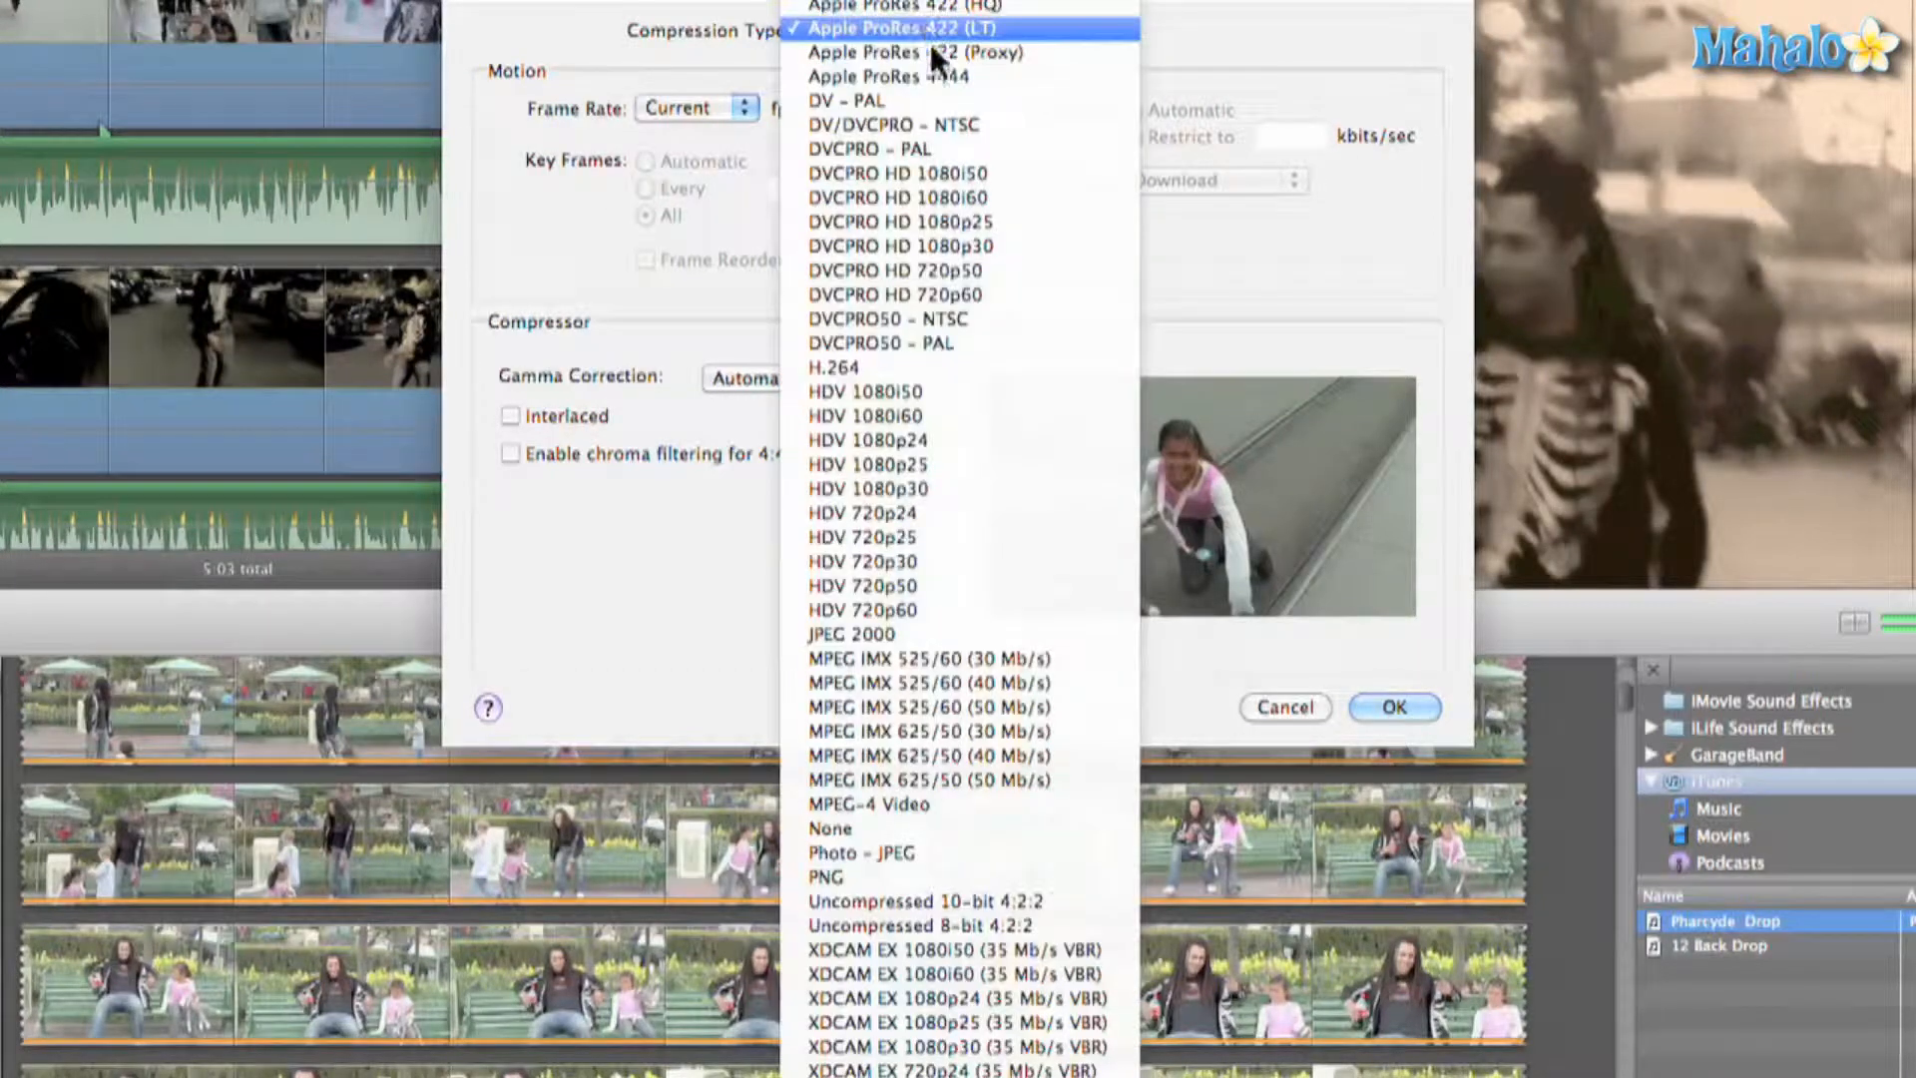
{"action": "left_click", "coordinate": [949, 34]}
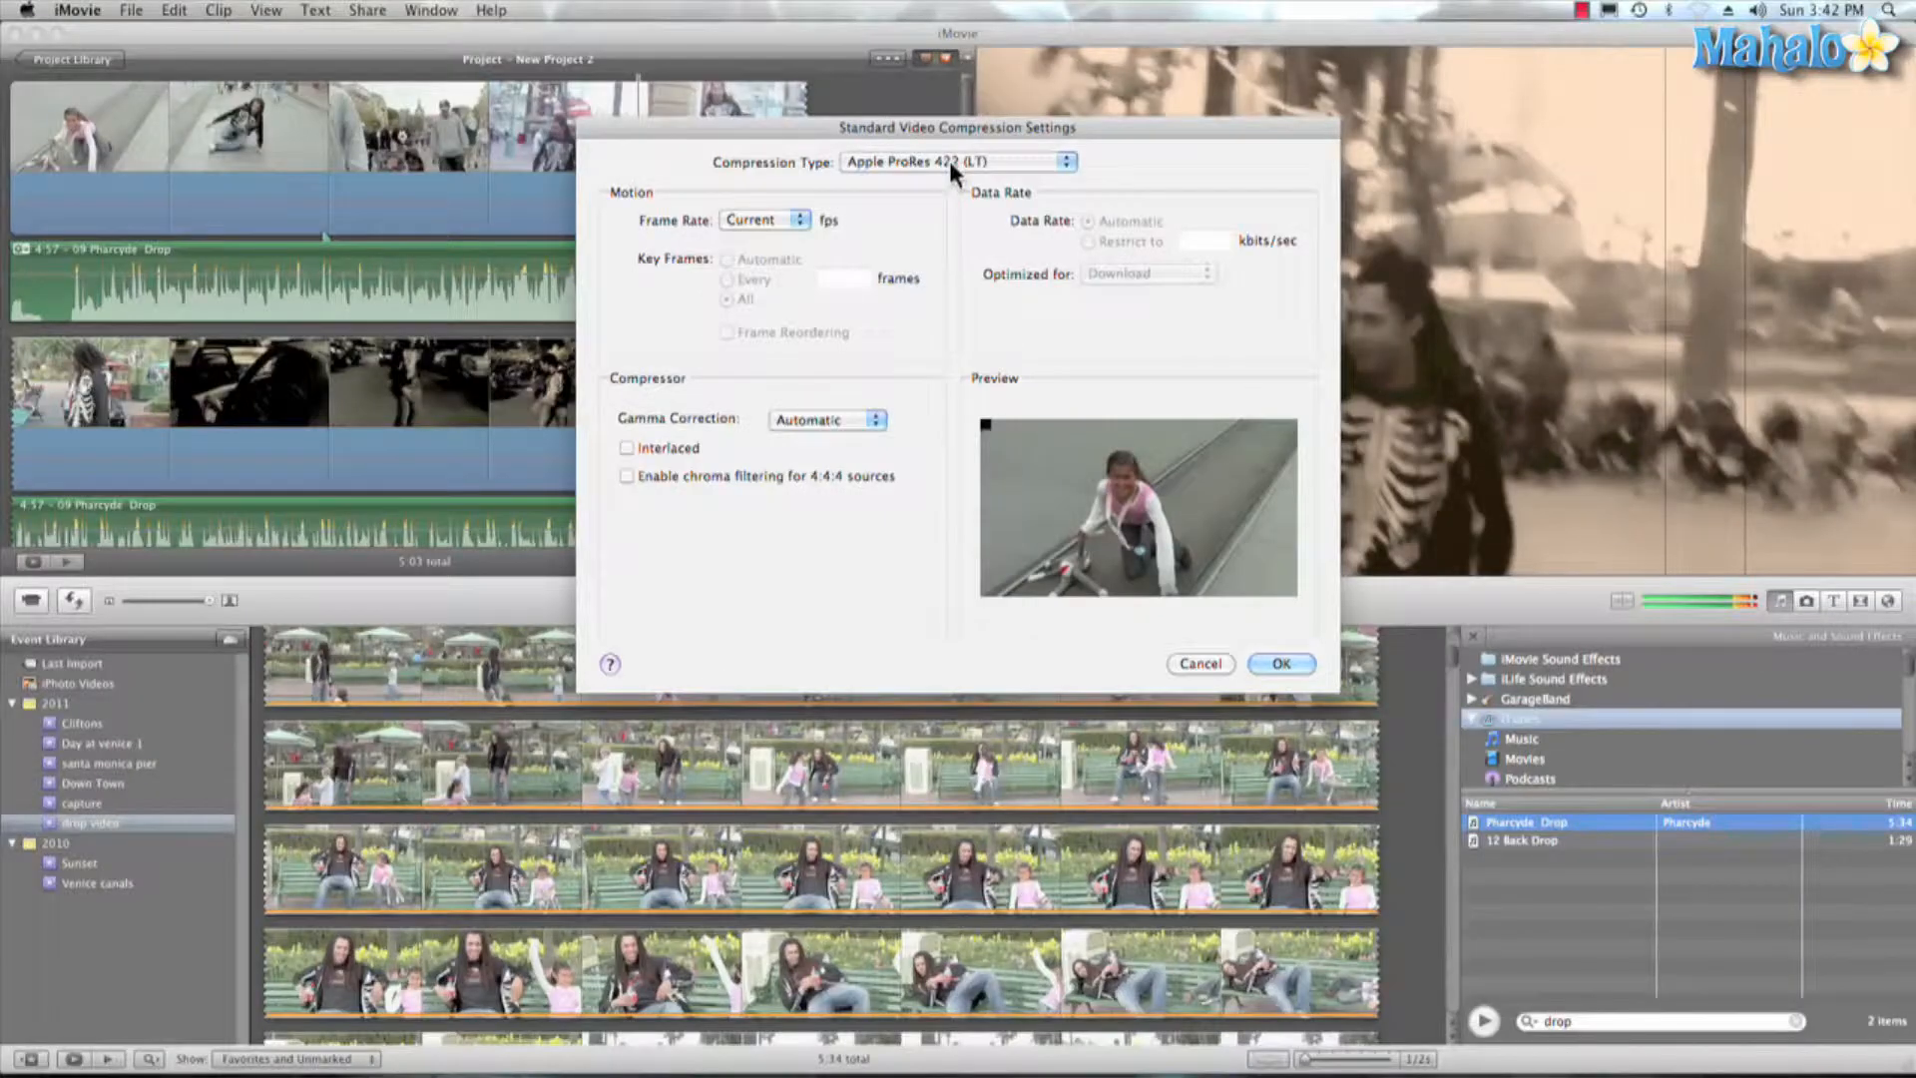
{"action": "left_click", "coordinate": [1271, 663]}
{"action": "left_click", "coordinate": [1004, 563]}
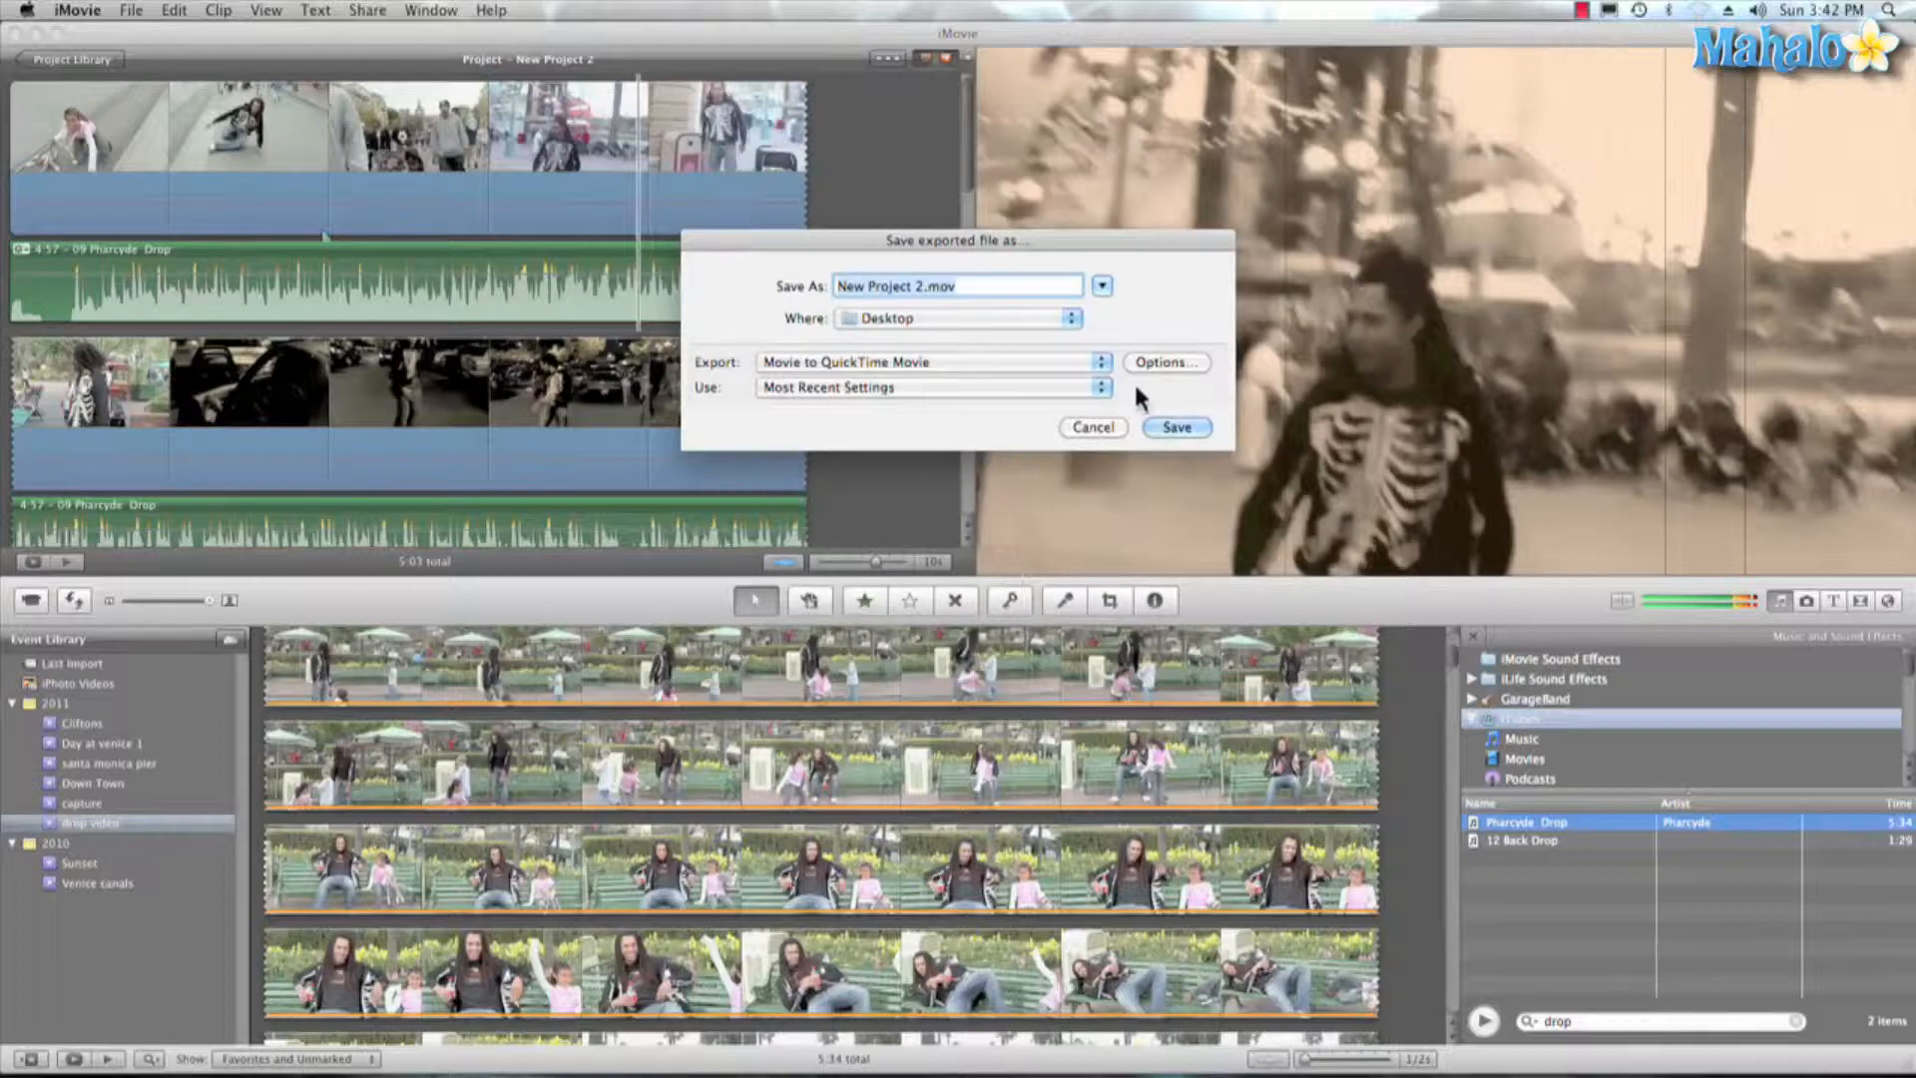
{"action": "left_click", "coordinate": [1093, 429]}
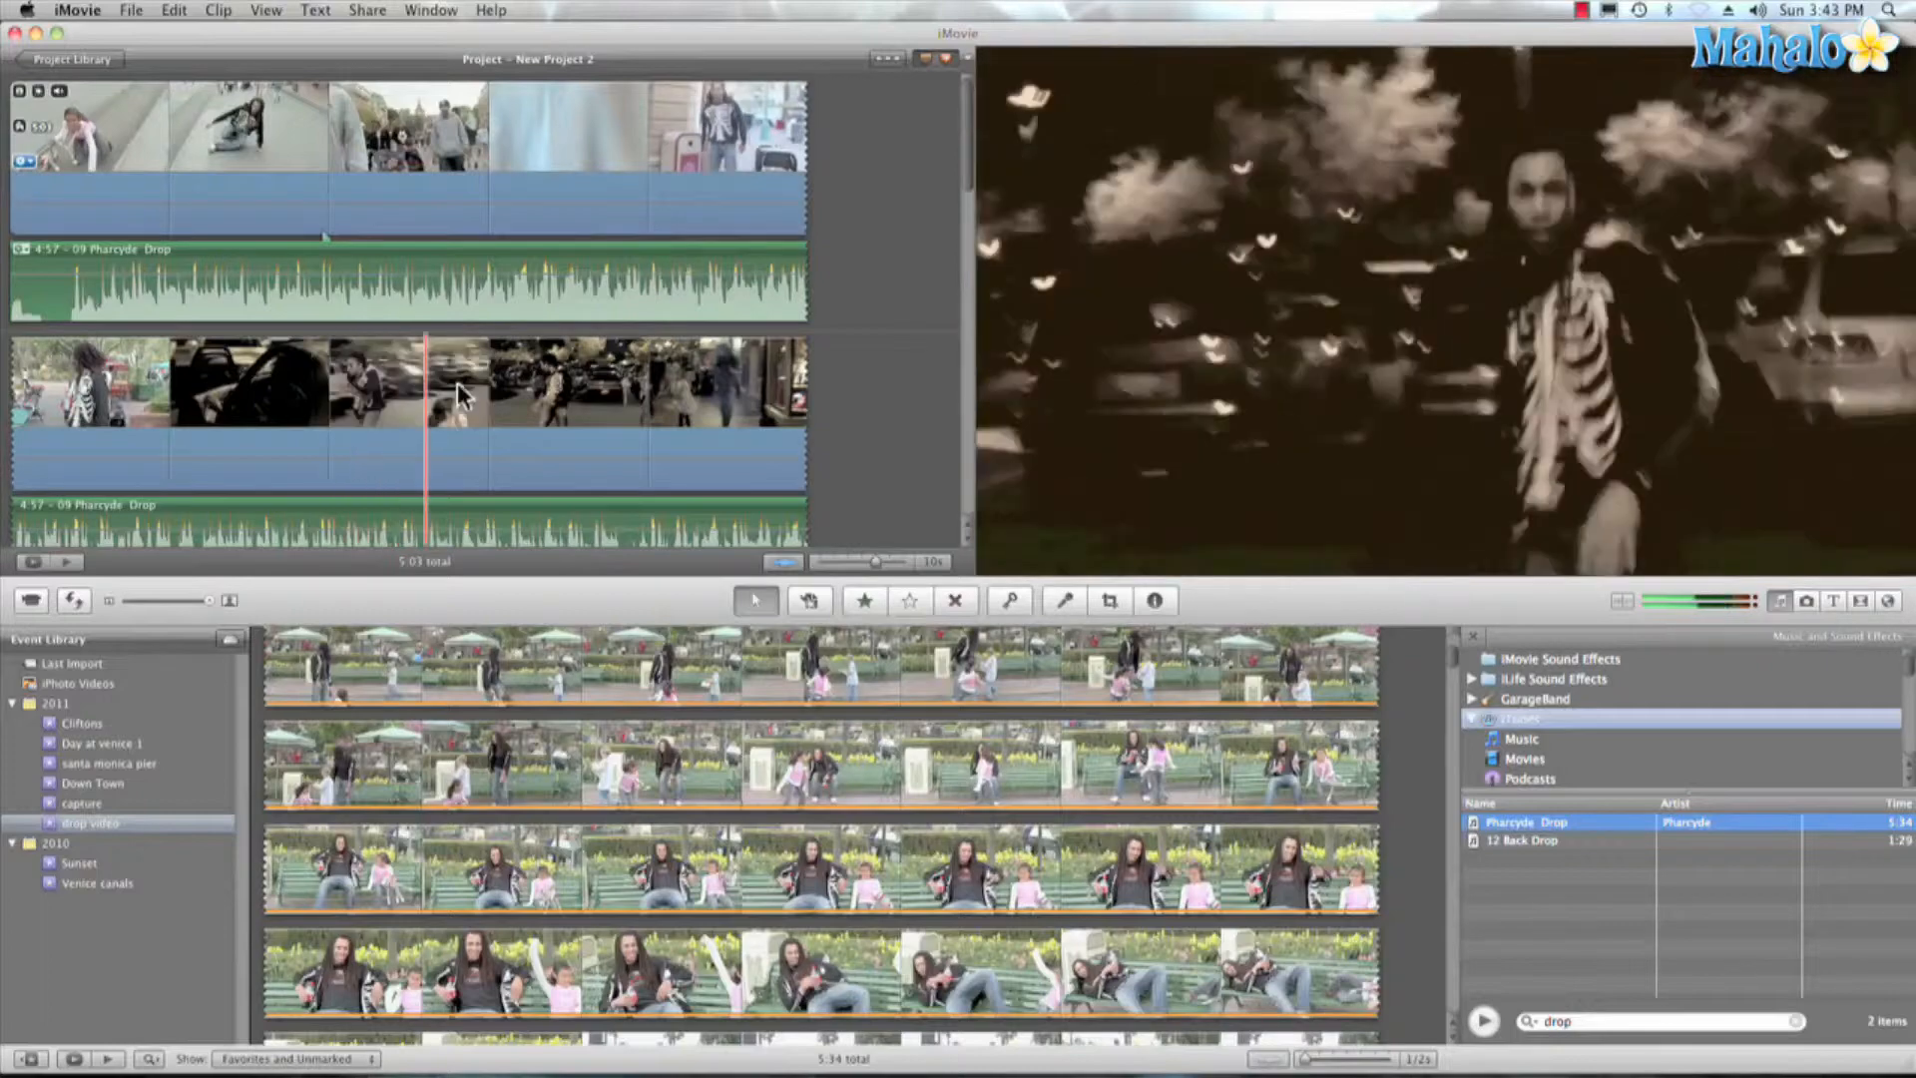
- Play back the dark sepia night footage in the second row of the project
{"action": "scroll", "coordinate": [457, 381], "scroll_direction": "down", "scroll_amount": 2}
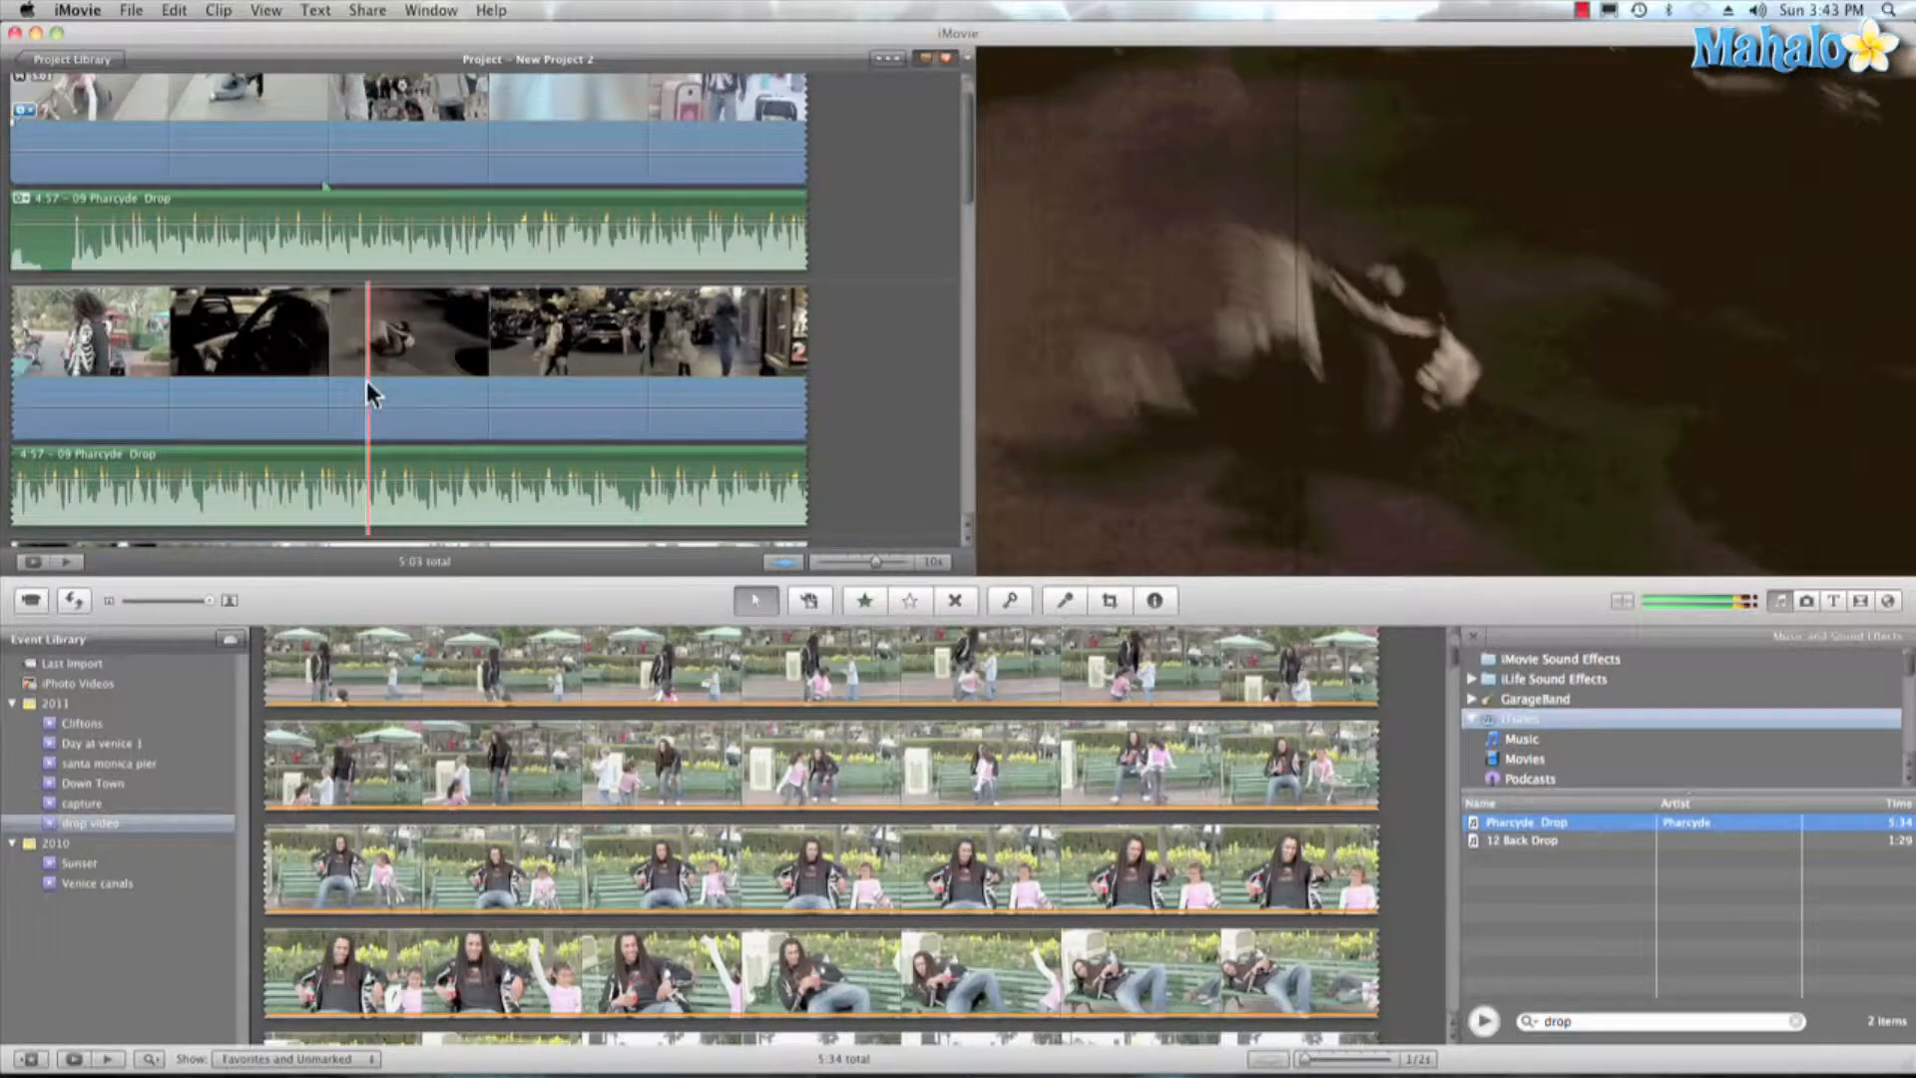
{"action": "key", "text": "space"}
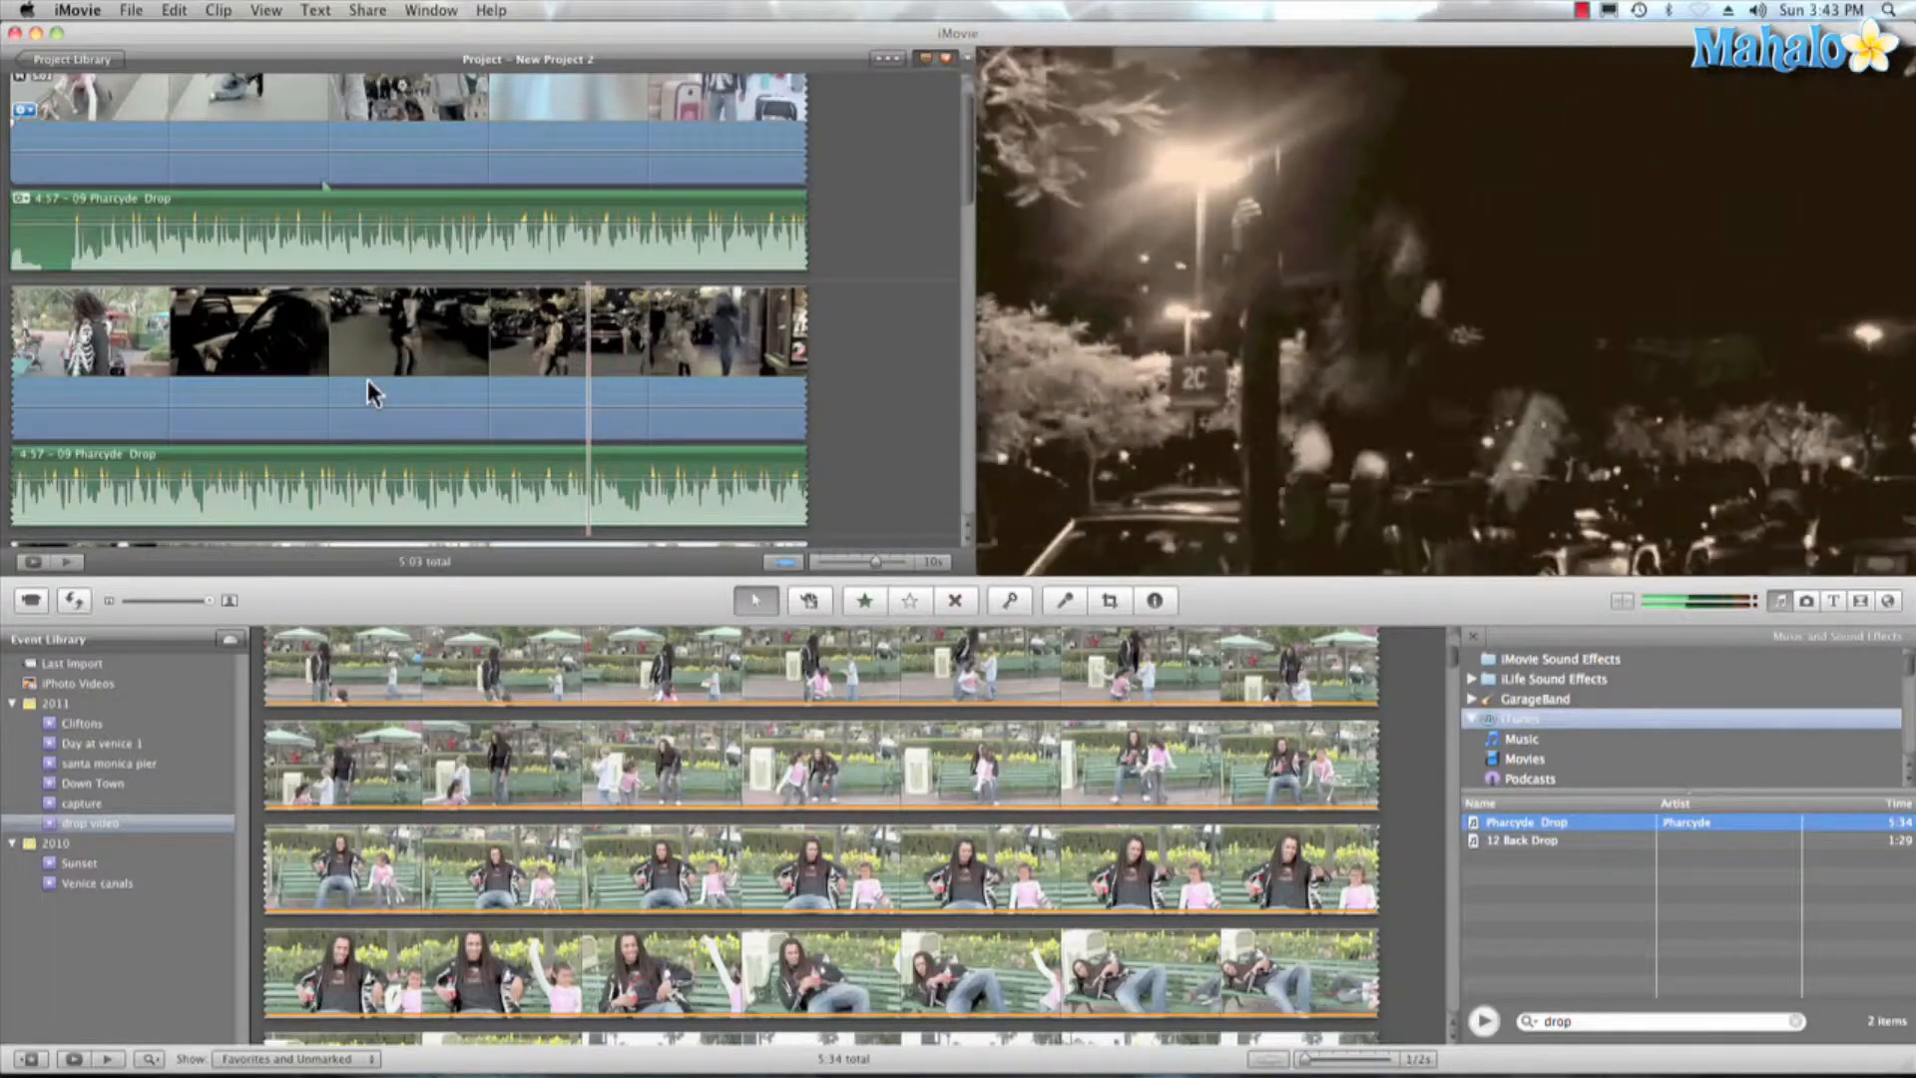
{"action": "key", "text": "space"}
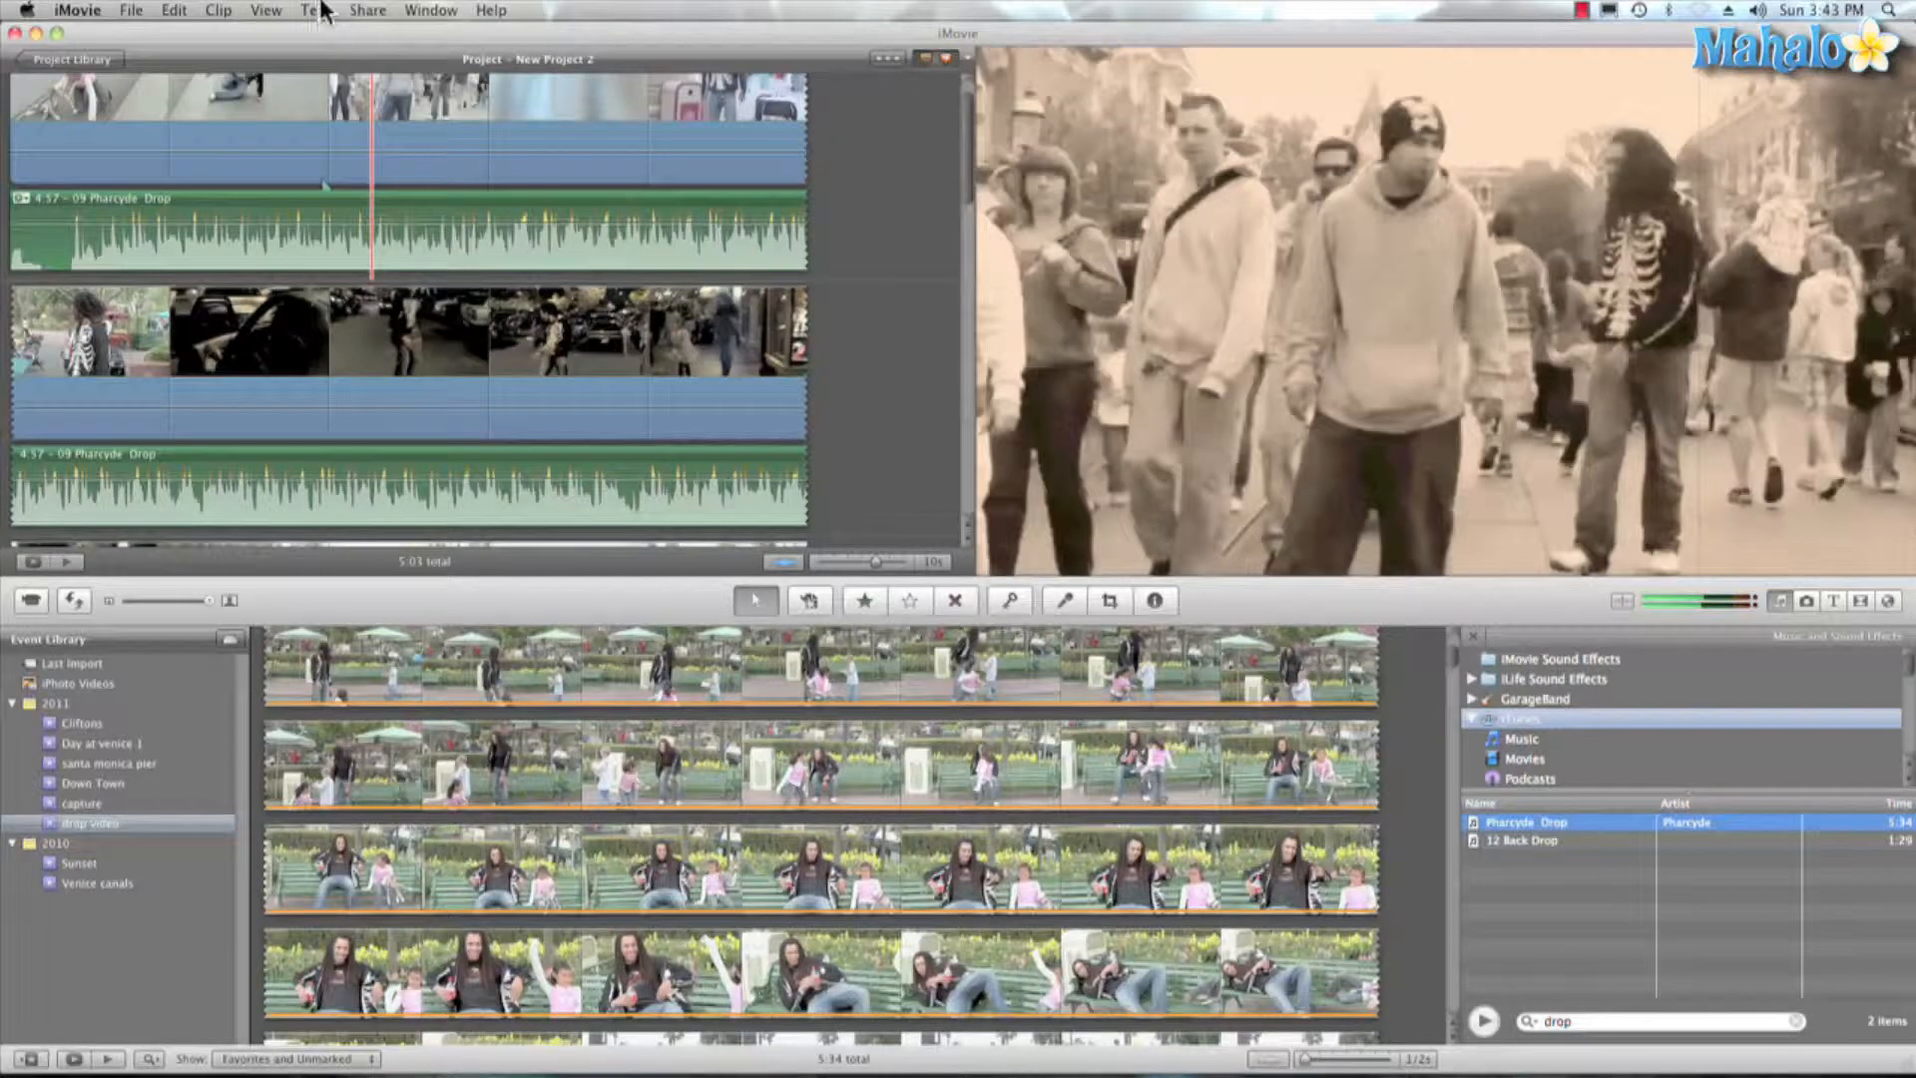
- Export the project as Final Cut XML to the Desktop, named Disney Drop XML File, replacing the existing file
{"action": "left_click", "coordinate": [365, 10]}
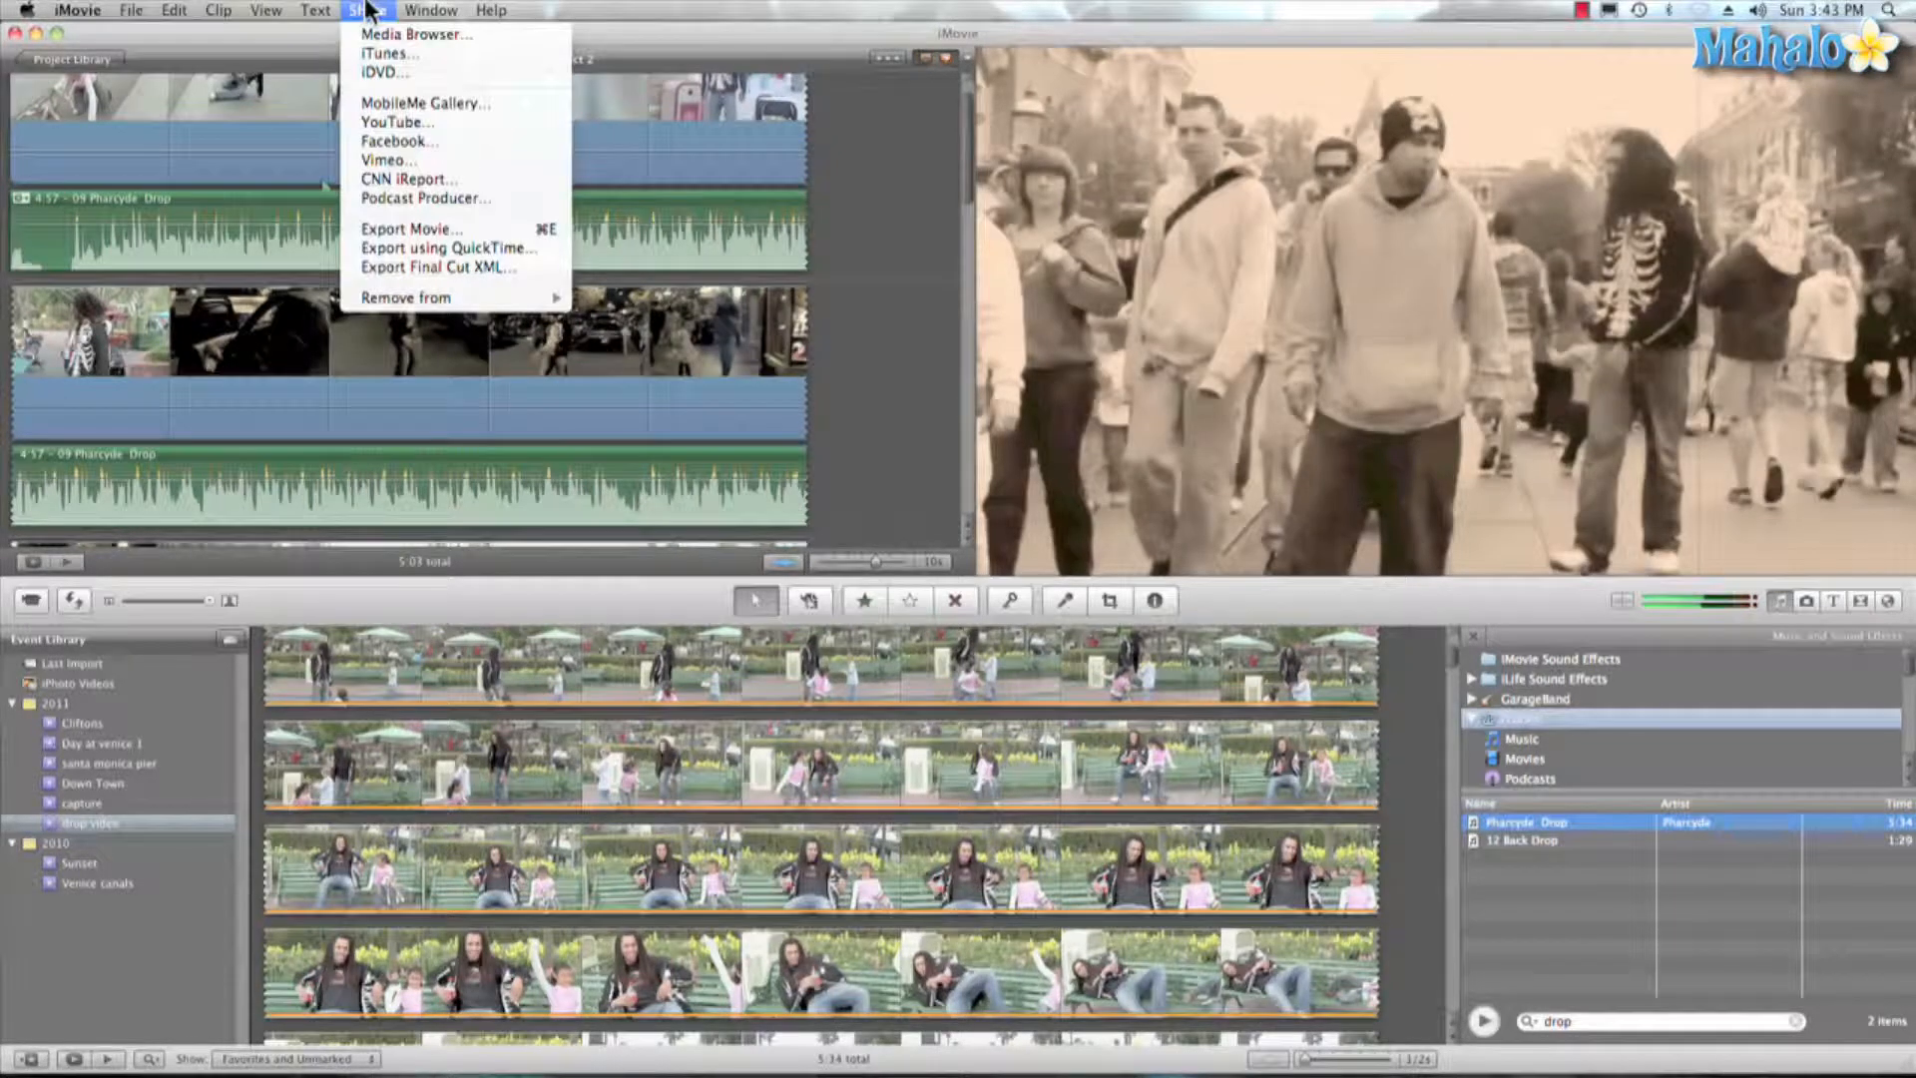
{"action": "left_click", "coordinate": [440, 266]}
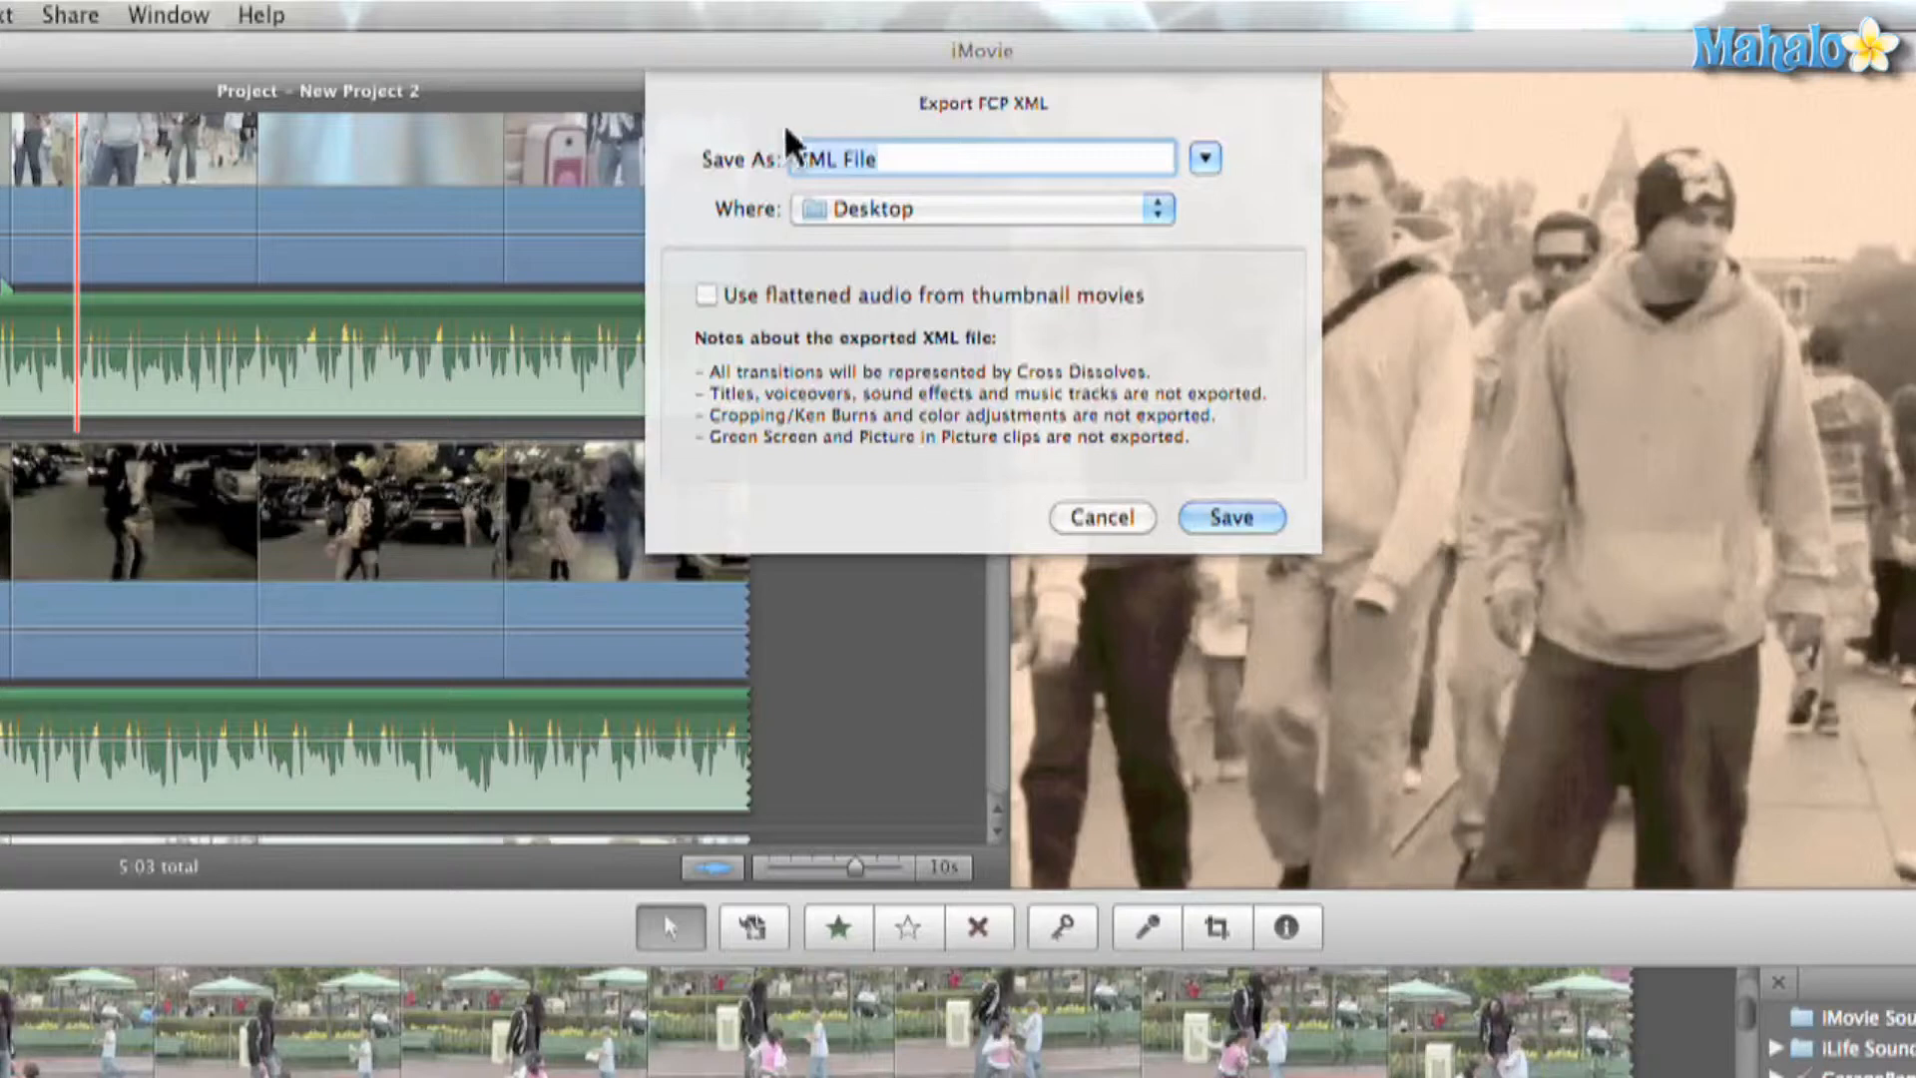
{"action": "left_click", "coordinate": [795, 157]}
{"action": "type", "text": "Di"}
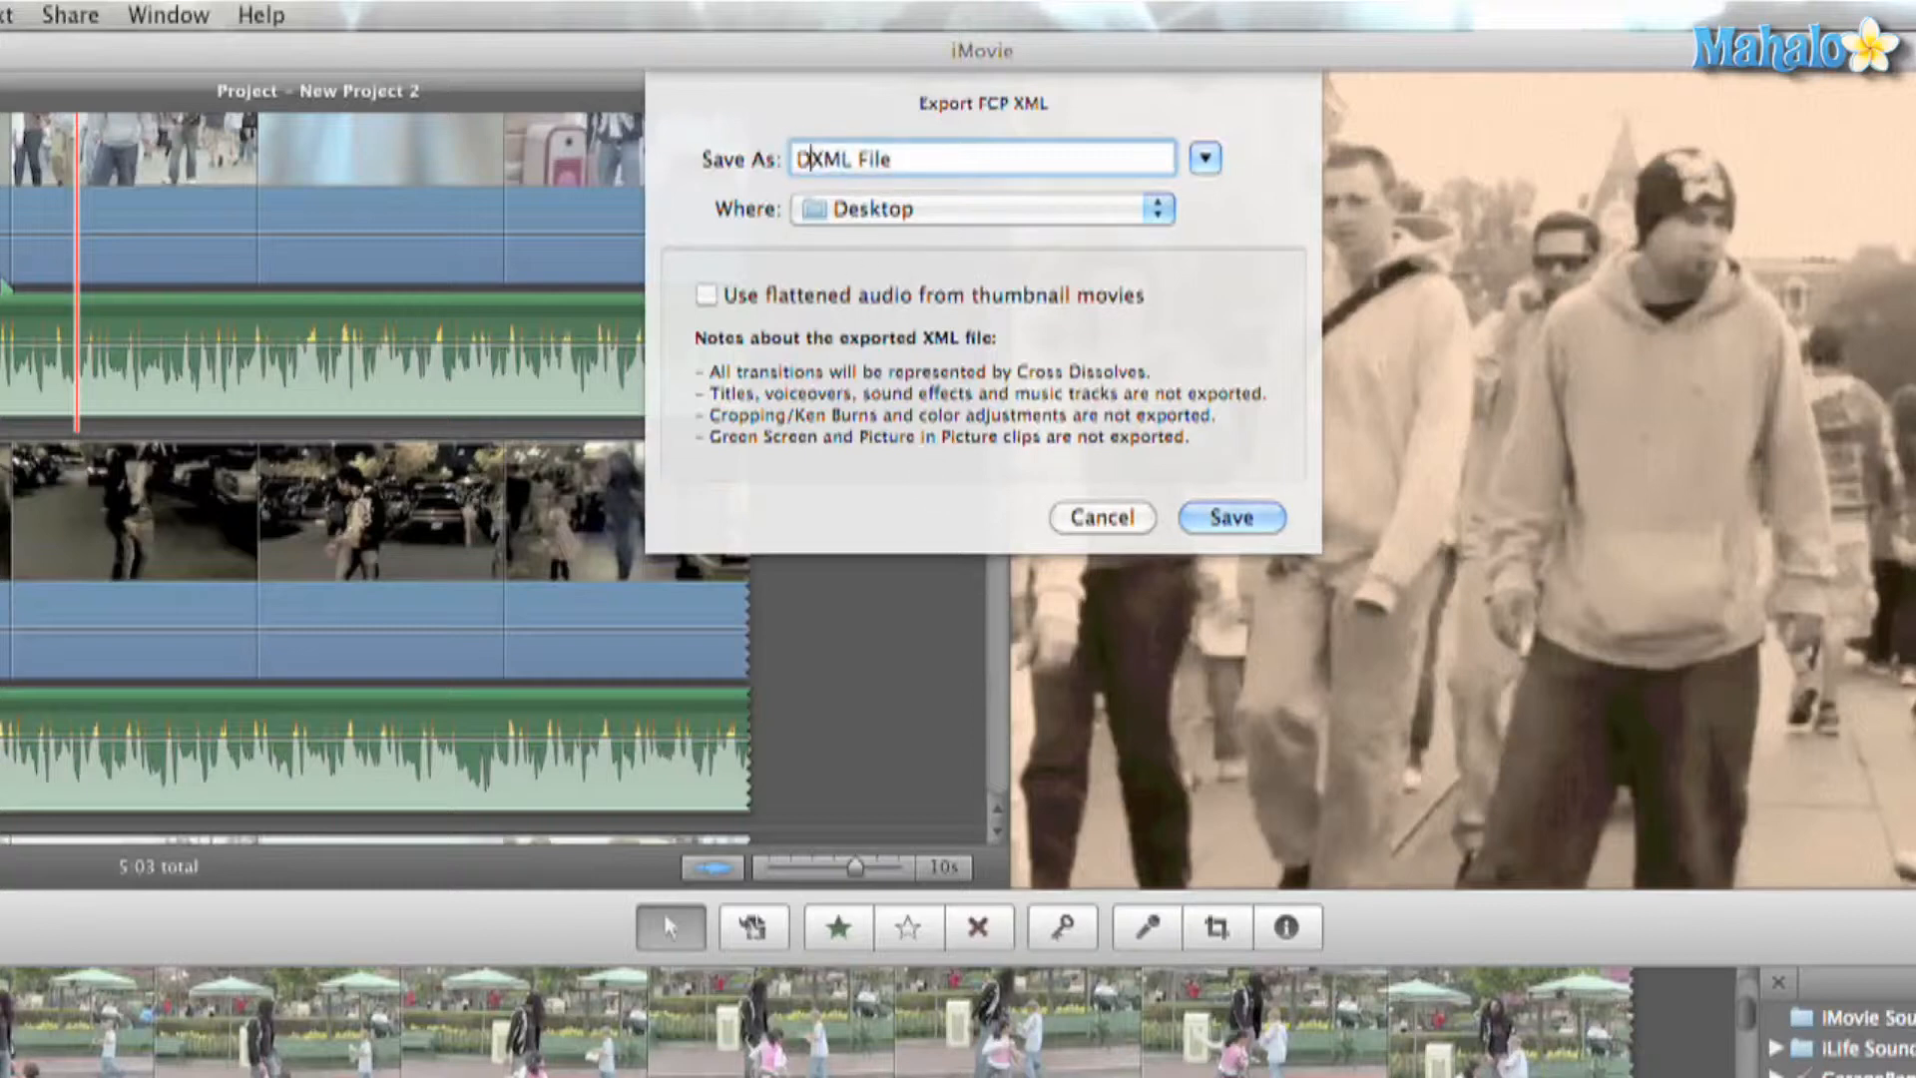
{"action": "type", "text": "sney Dr"}
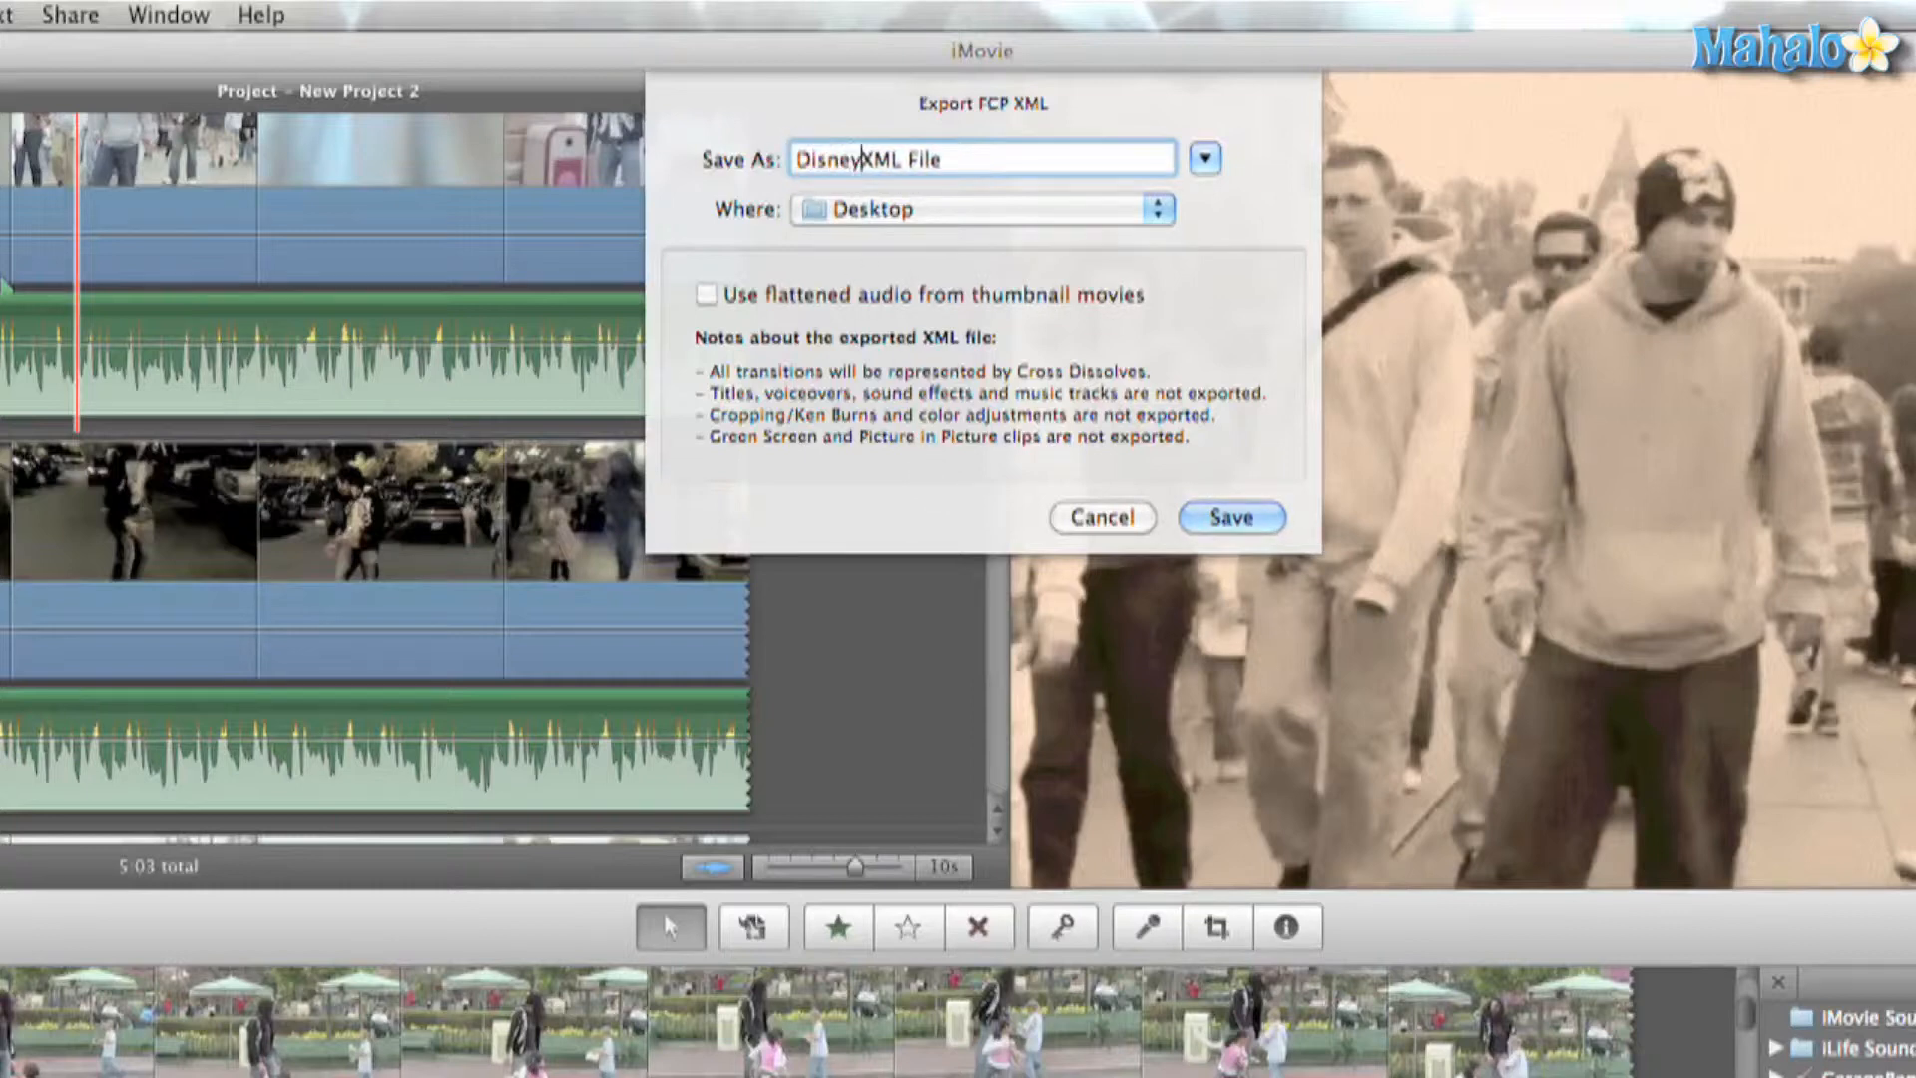
{"action": "type", "text": "op"}
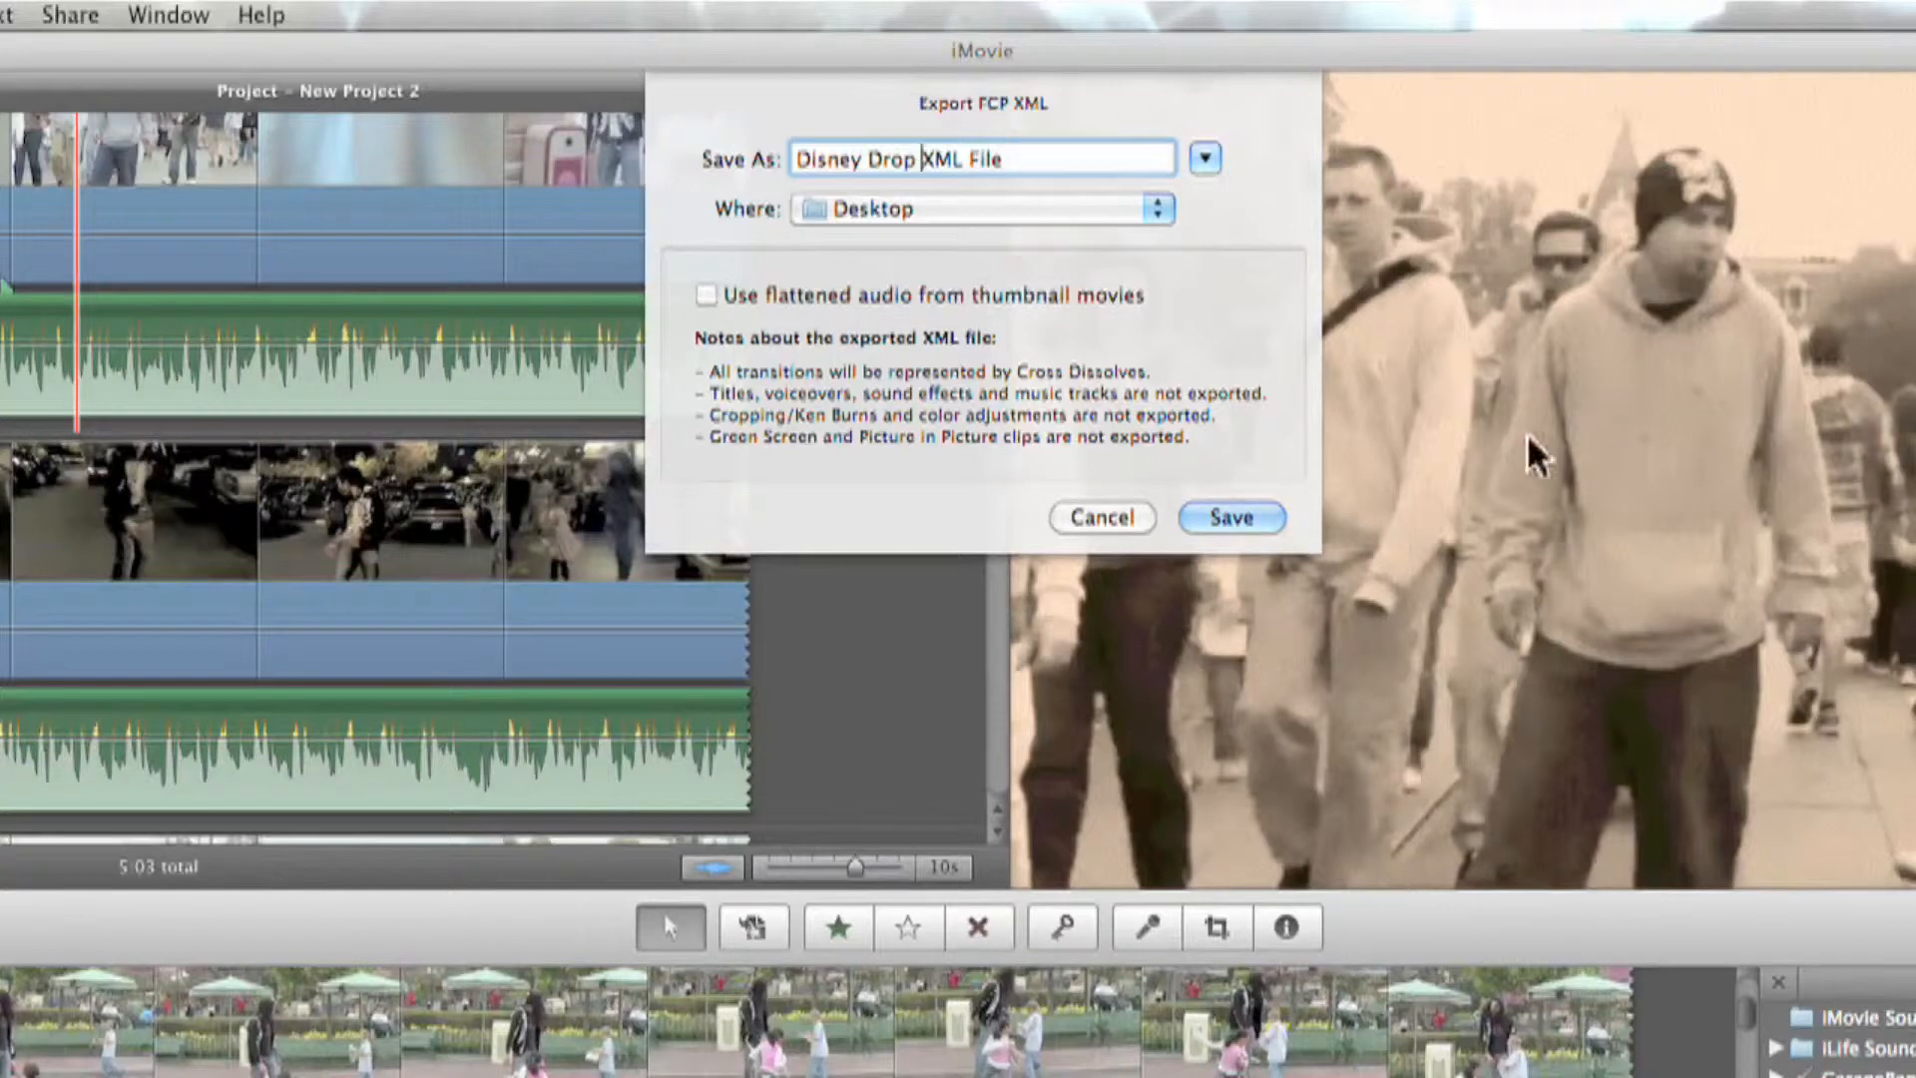
{"action": "left_click", "coordinate": [1217, 517]}
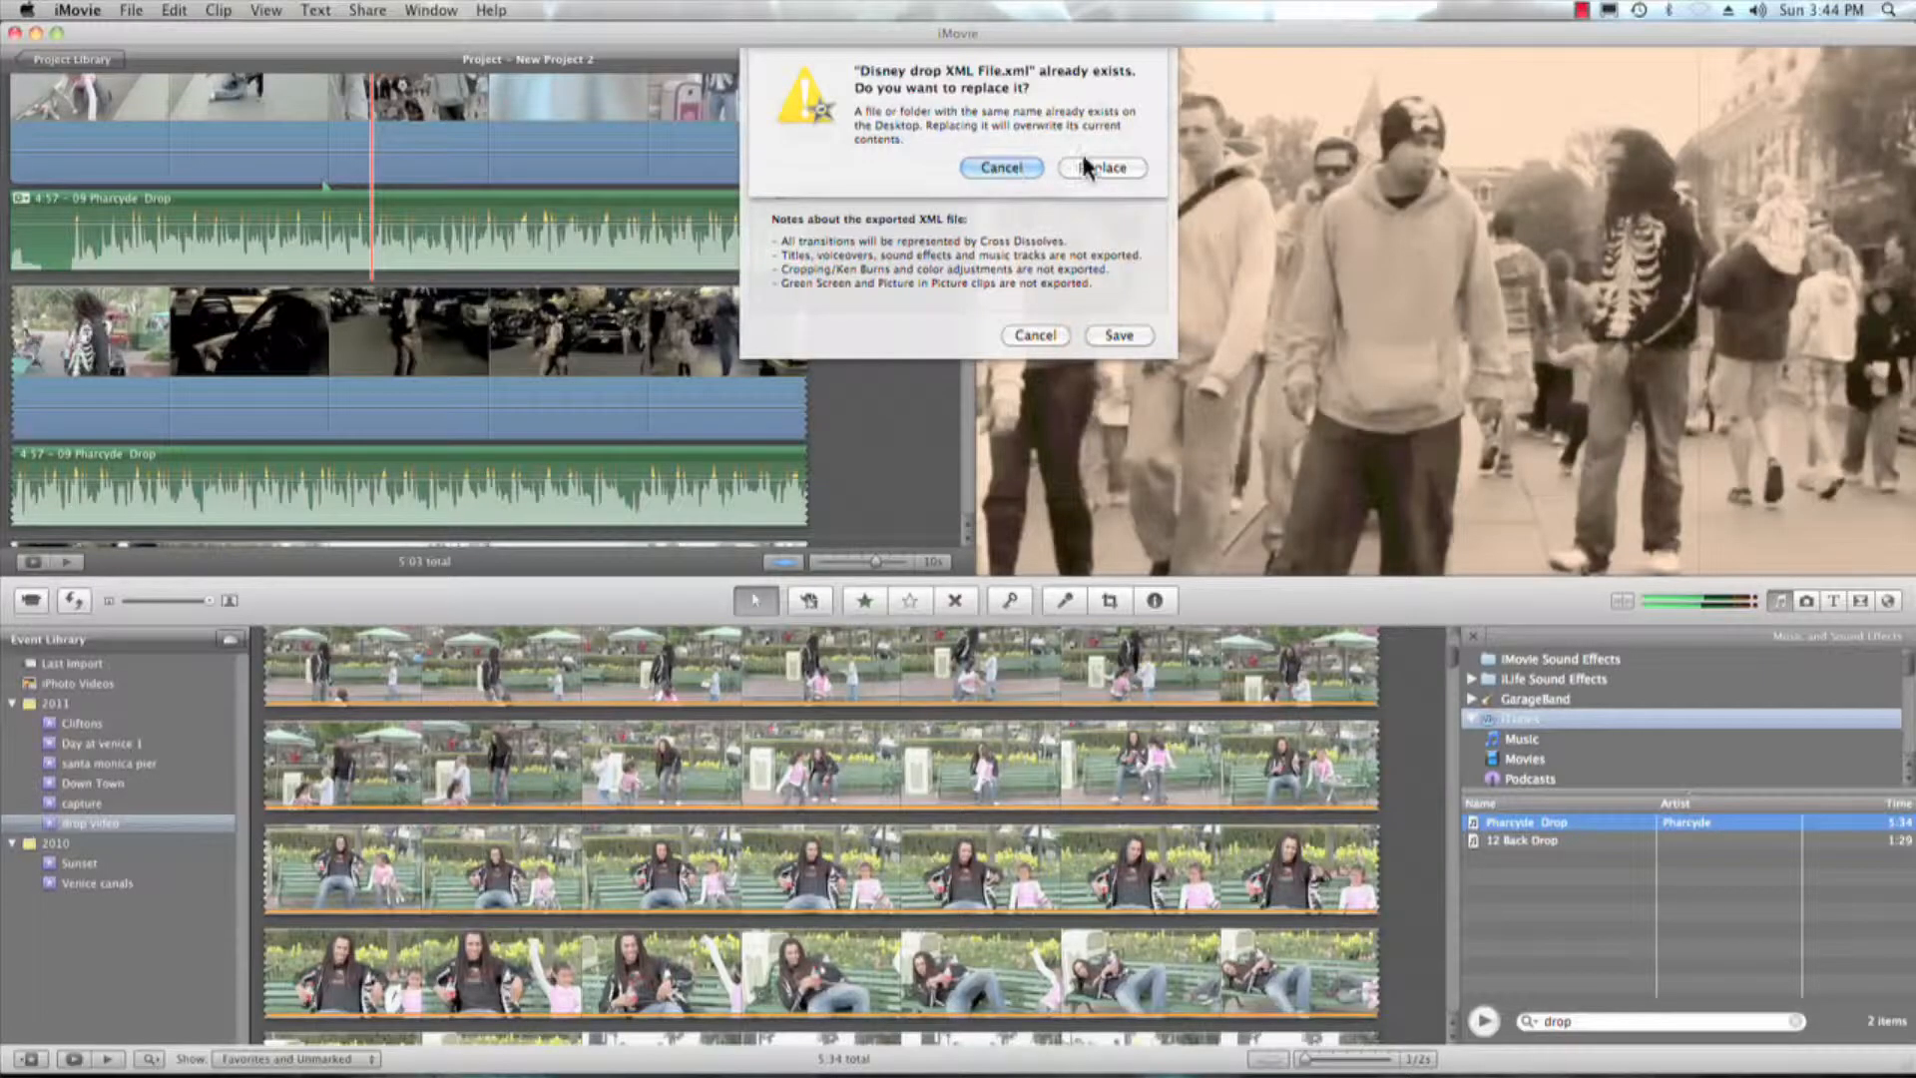
{"action": "left_click", "coordinate": [1087, 164]}
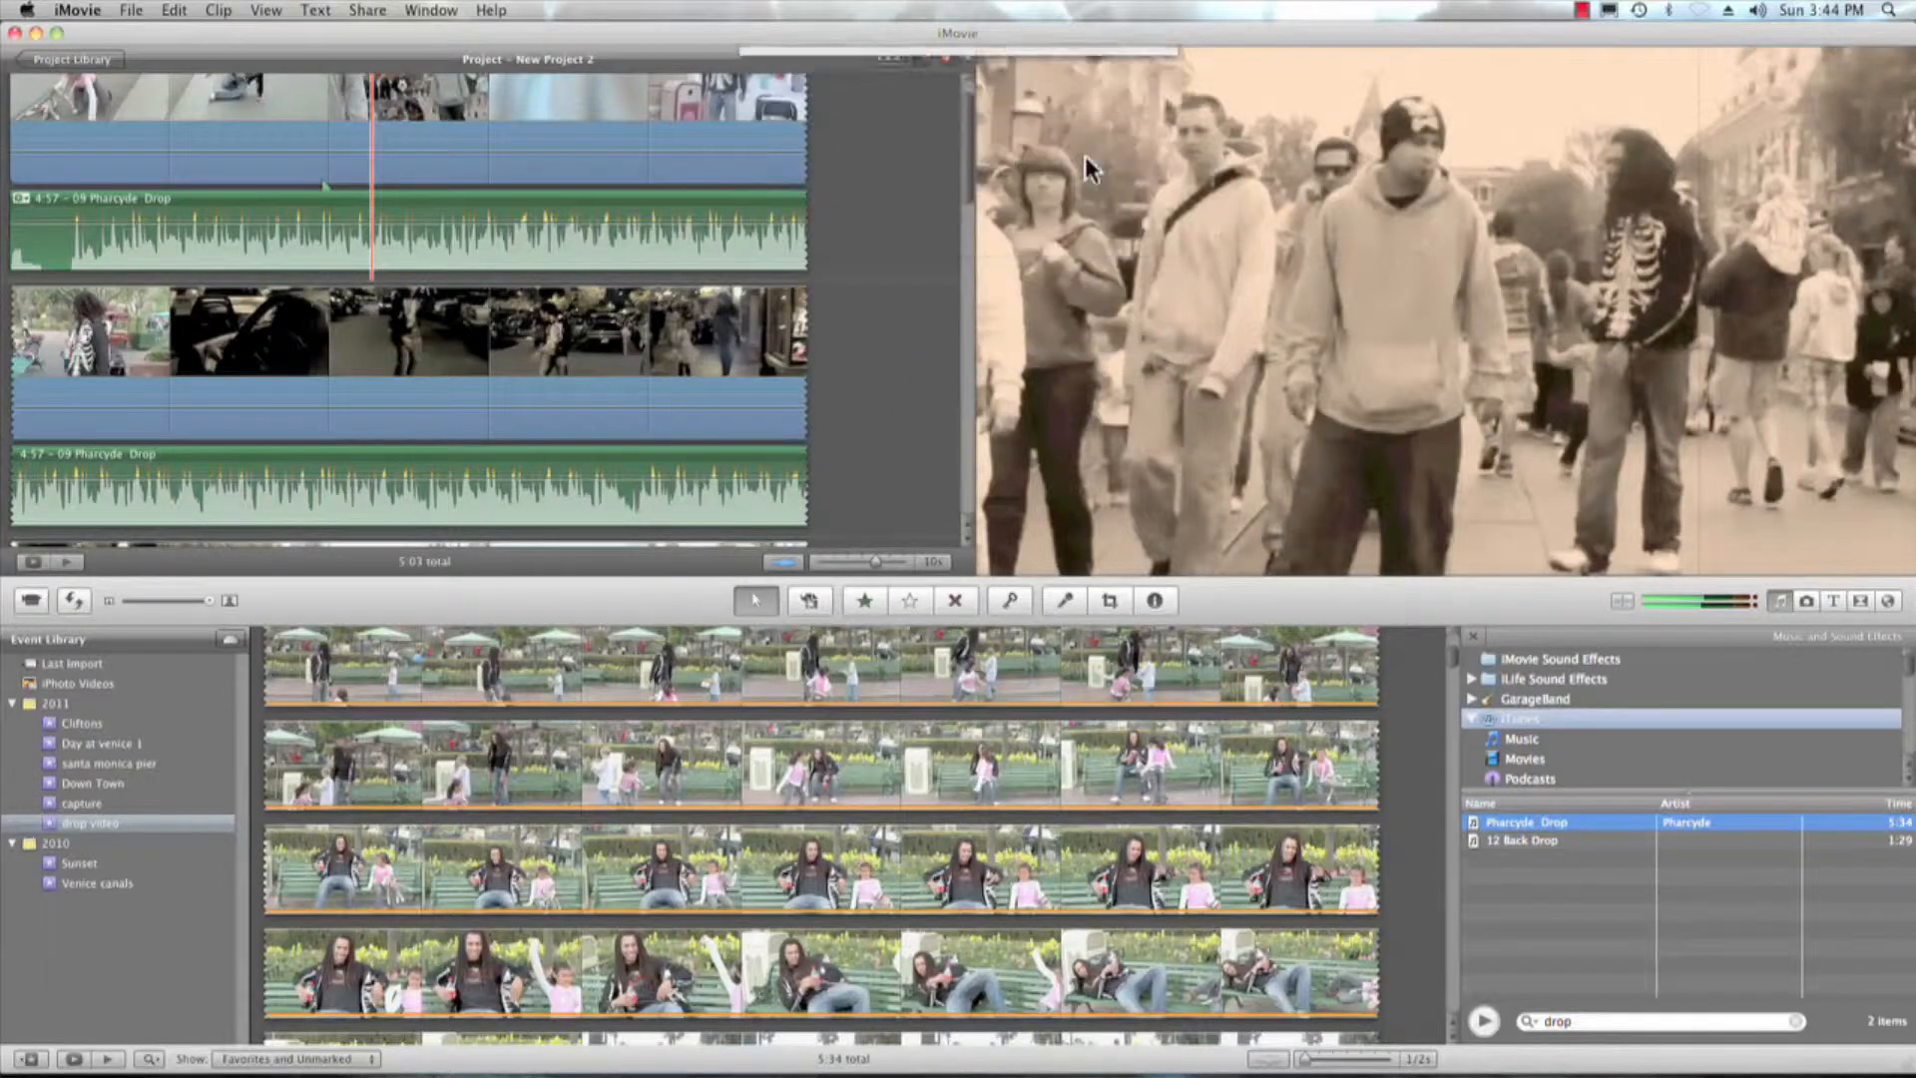
- Switch to Final Cut Pro and create a new project
{"action": "mouse_move", "coordinate": [565, 1064]}
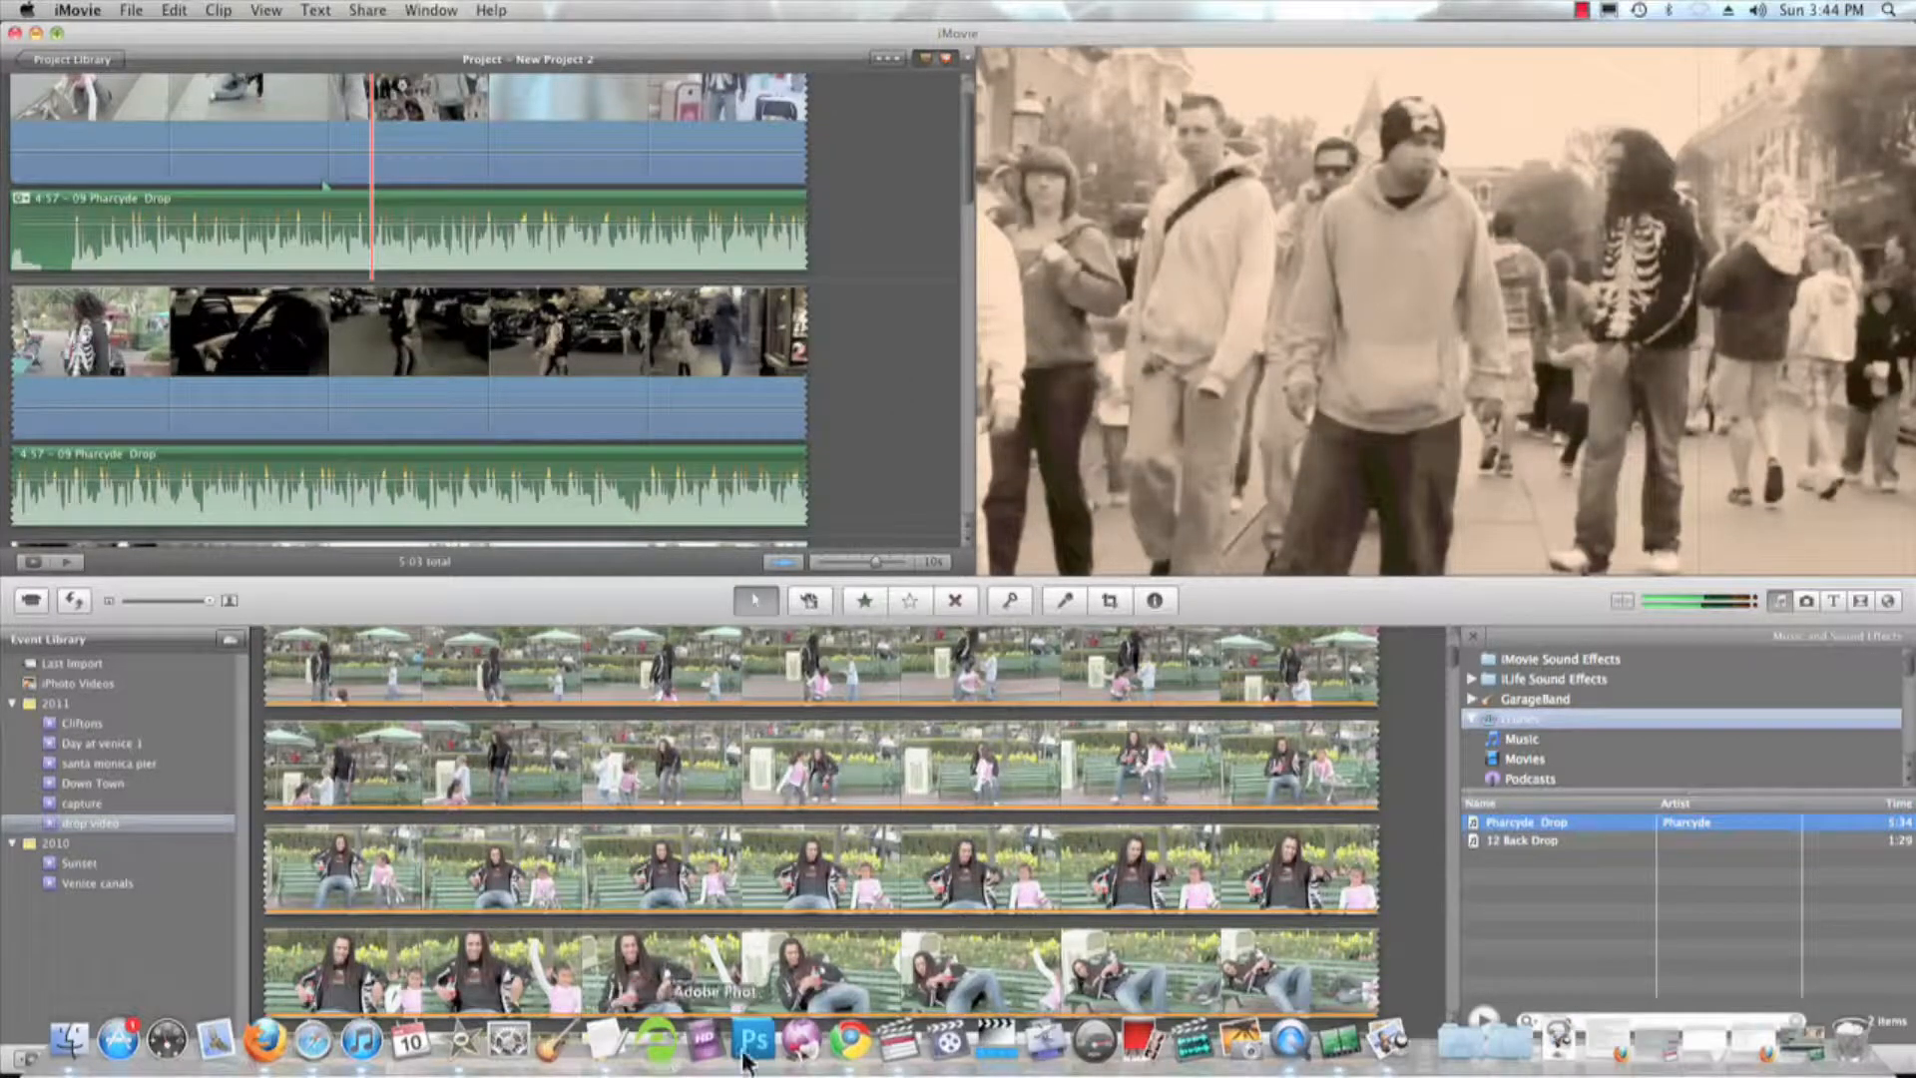
{"action": "left_click", "coordinate": [911, 1043]}
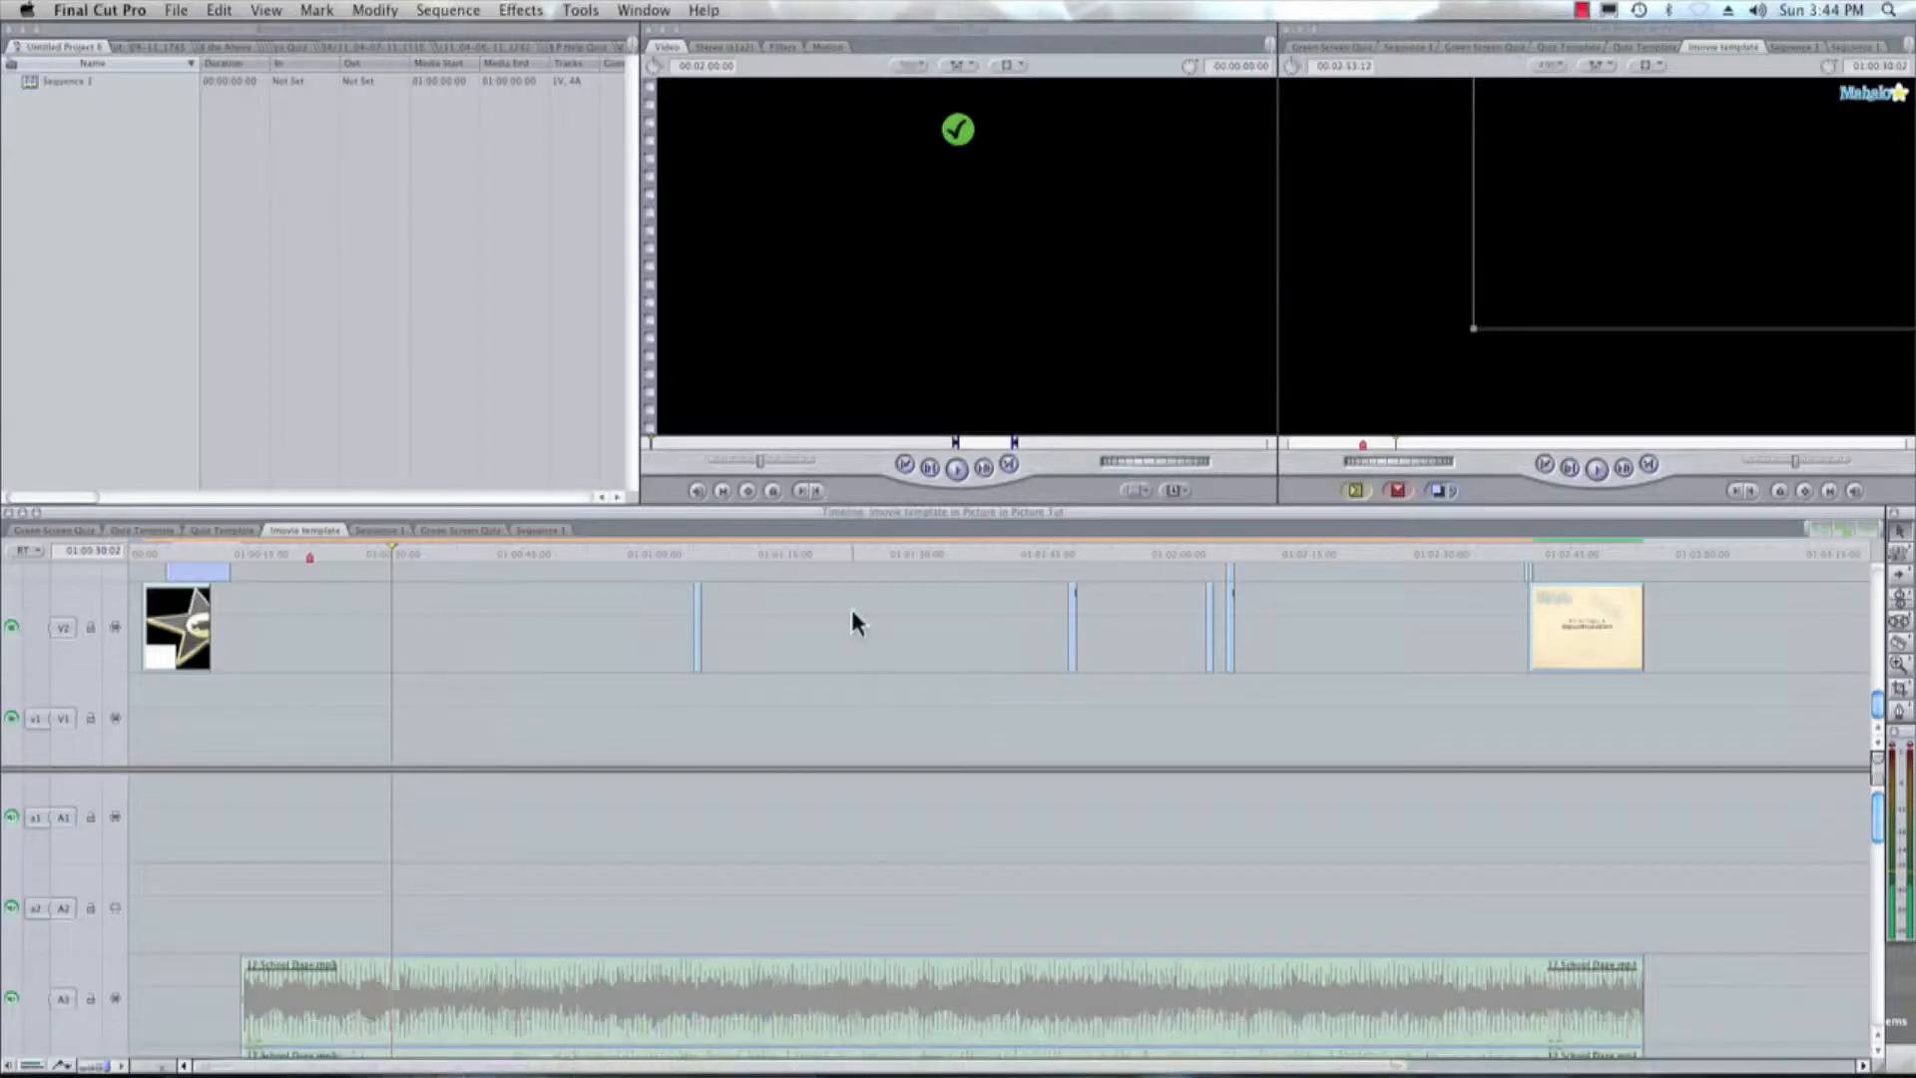
{"action": "left_click", "coordinate": [175, 16]}
{"action": "left_click", "coordinate": [206, 44]}
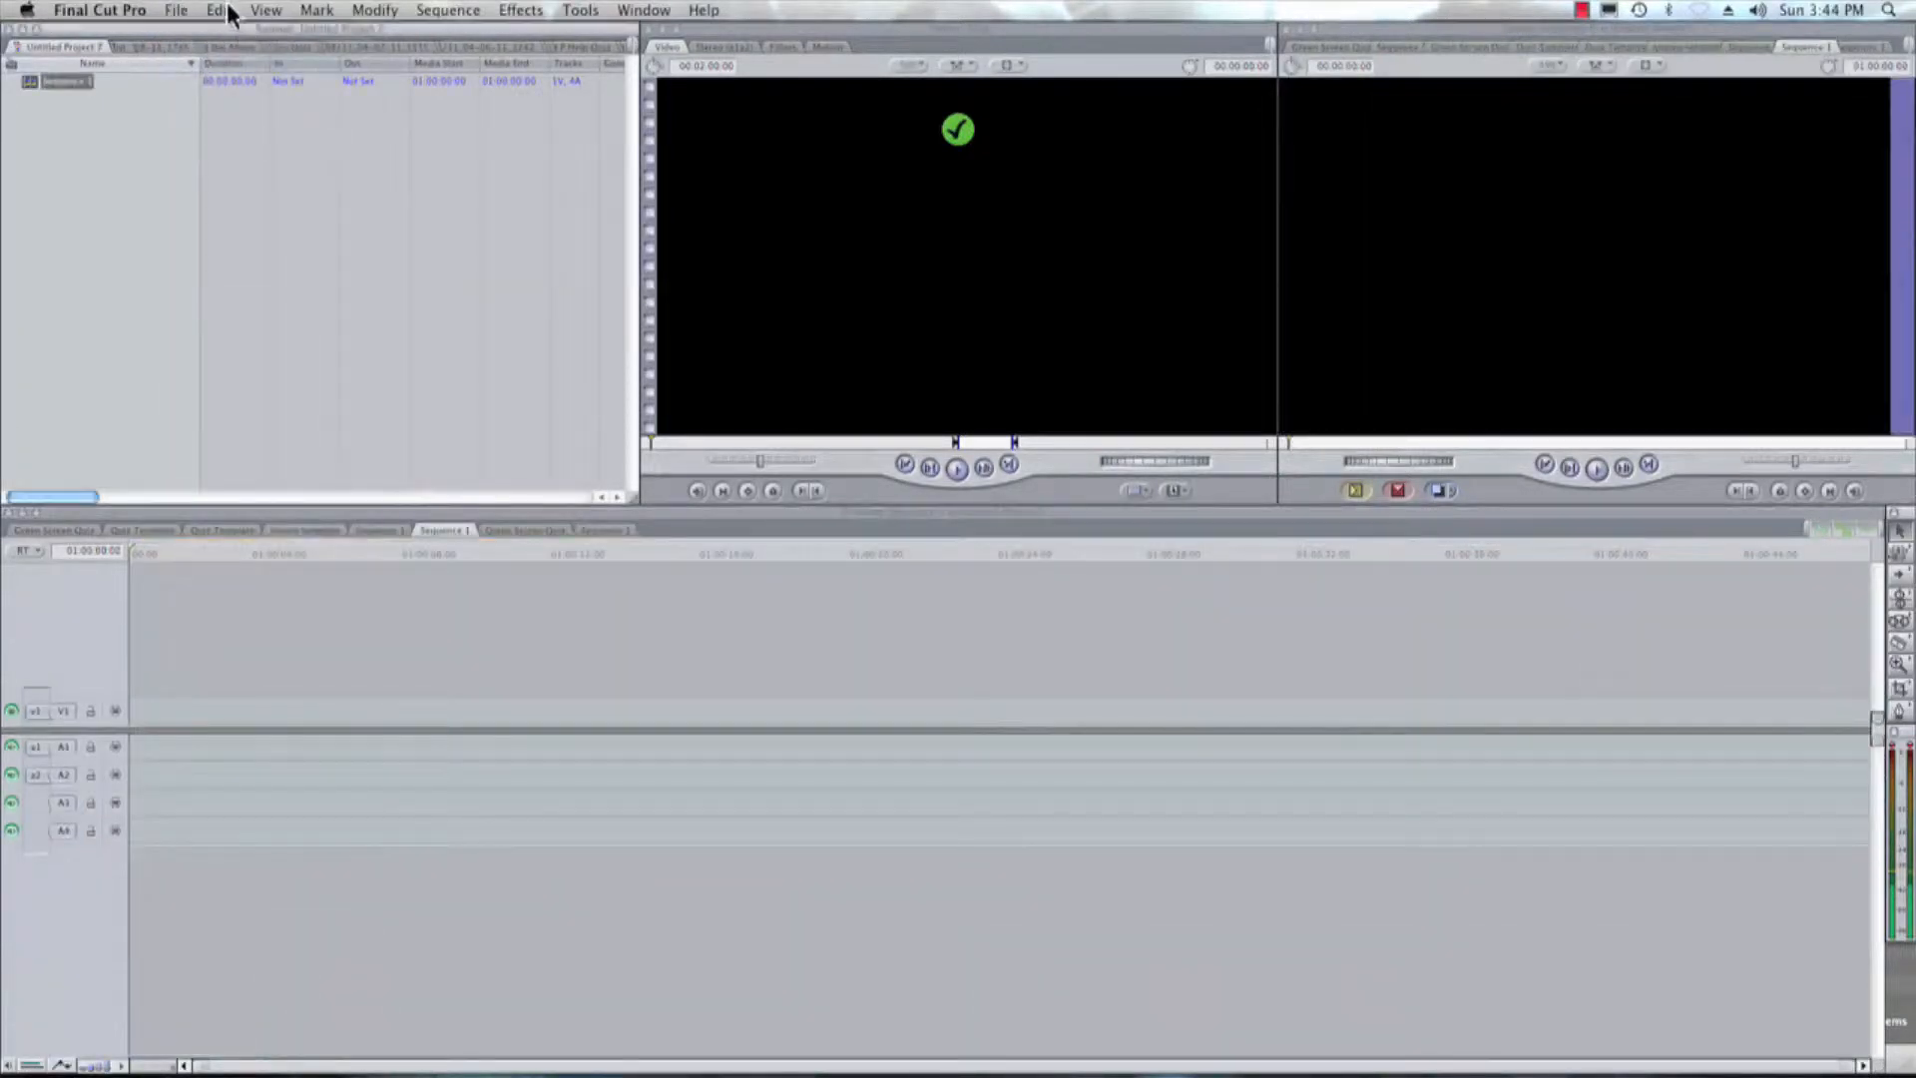
- Import Disney Drop XML File.xml from the Desktop into Untitled Project 7 with the default import options
{"action": "left_click", "coordinate": [176, 10]}
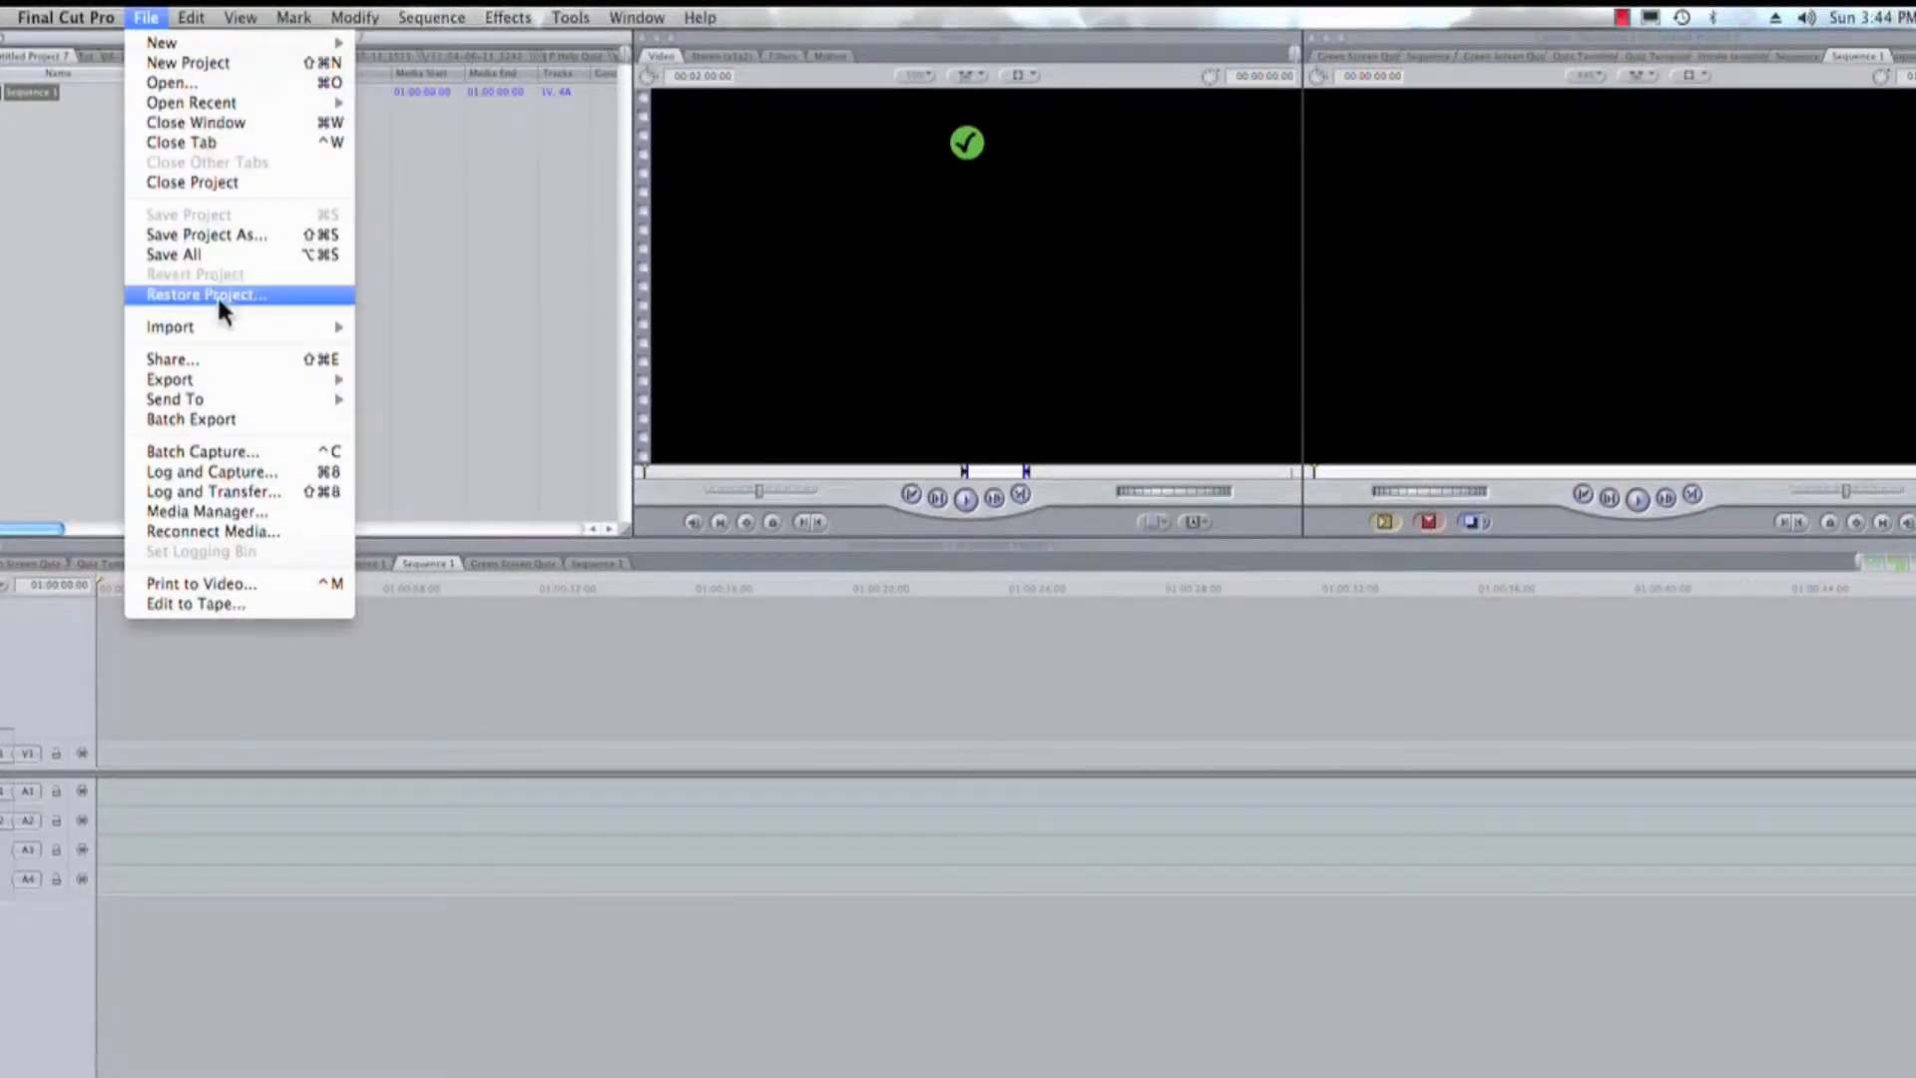
{"action": "mouse_move", "coordinate": [222, 327]}
{"action": "left_click", "coordinate": [444, 436]}
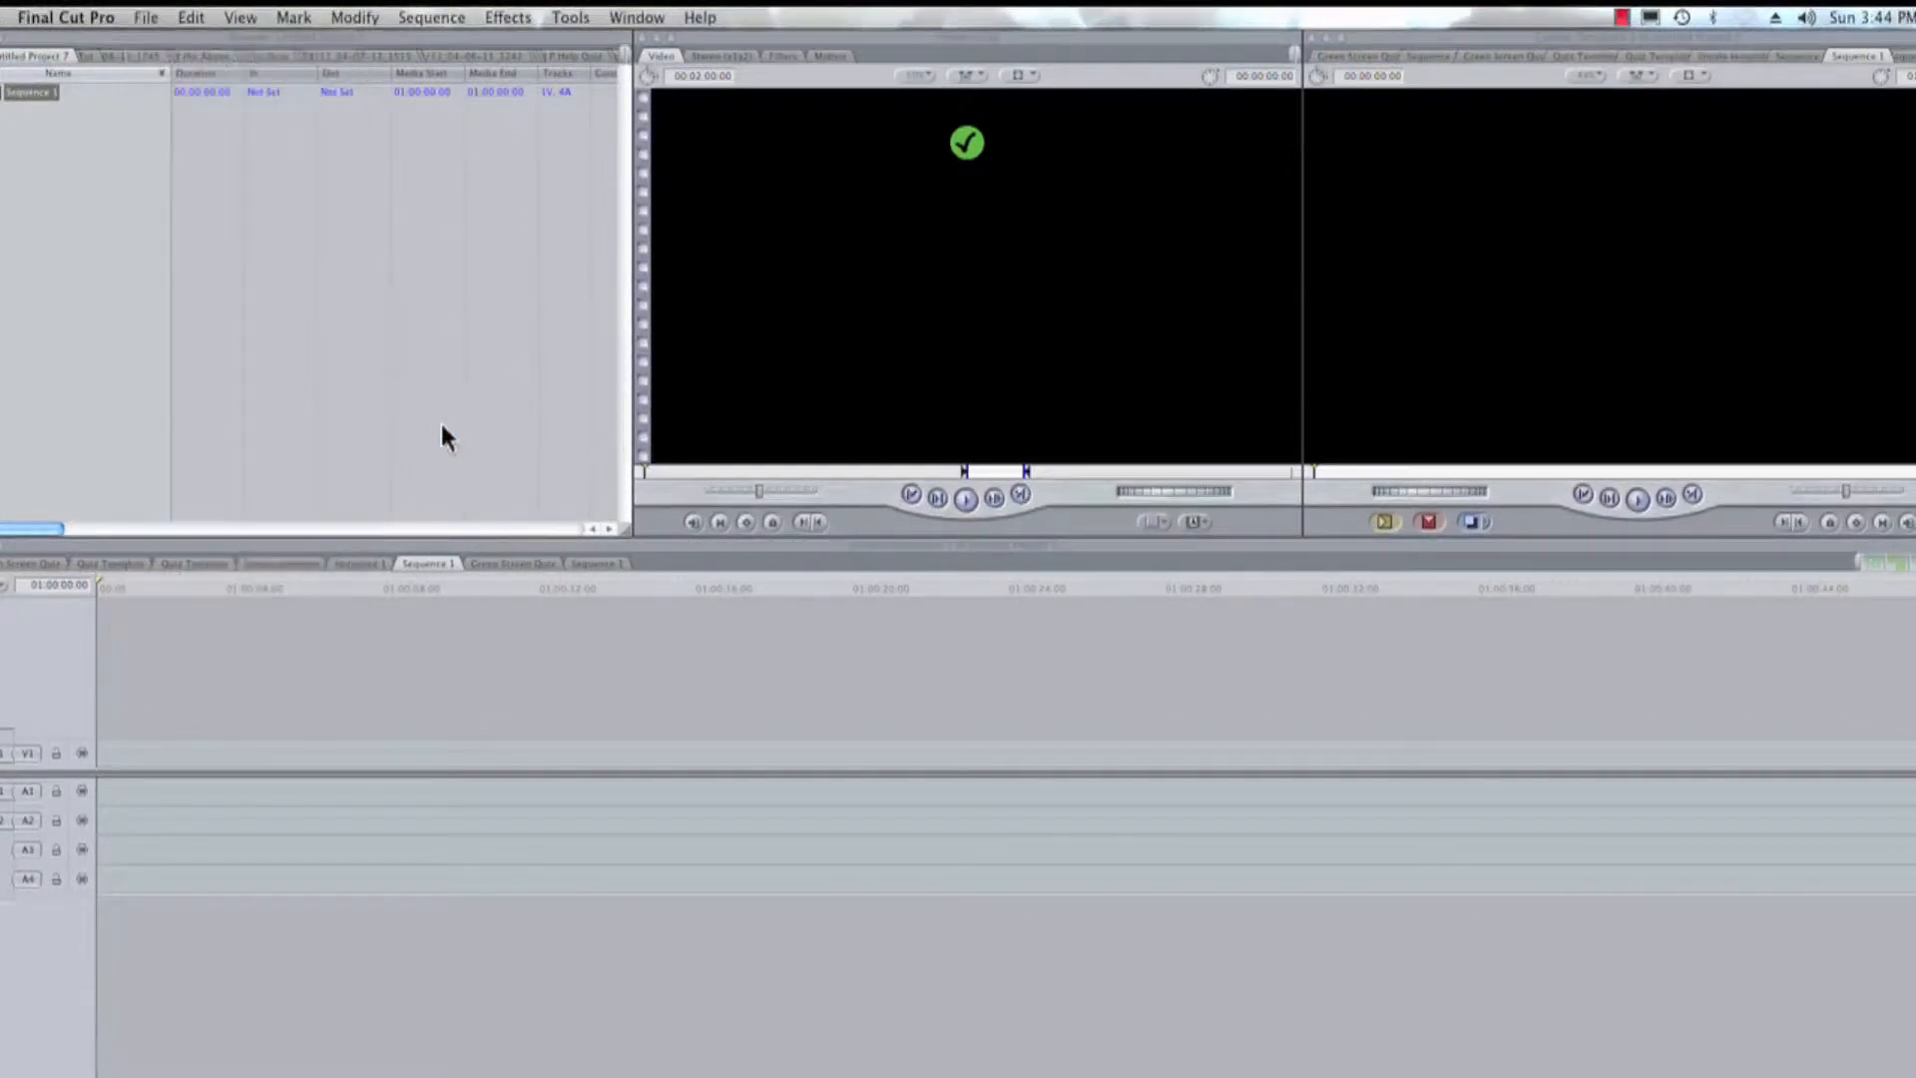
{"action": "left_click", "coordinate": [1138, 247]}
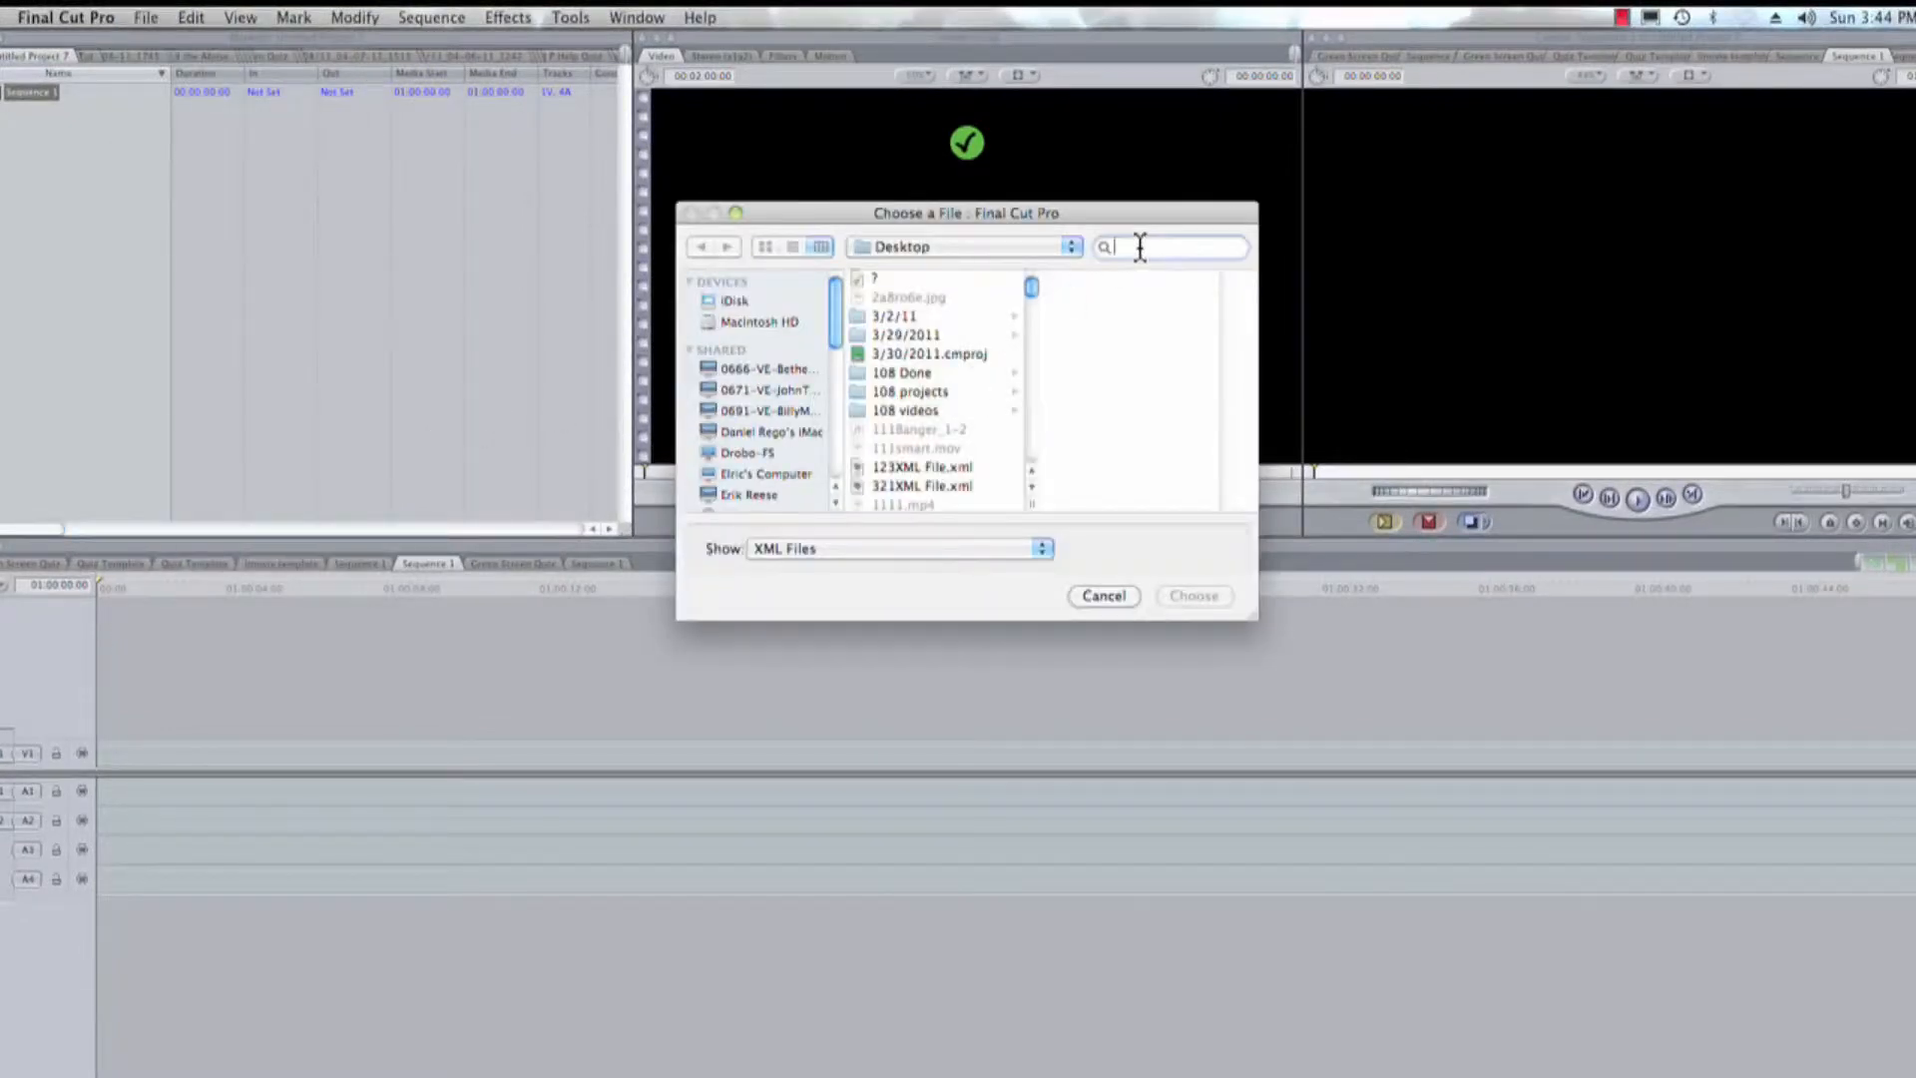
{"action": "type", "text": "disney"}
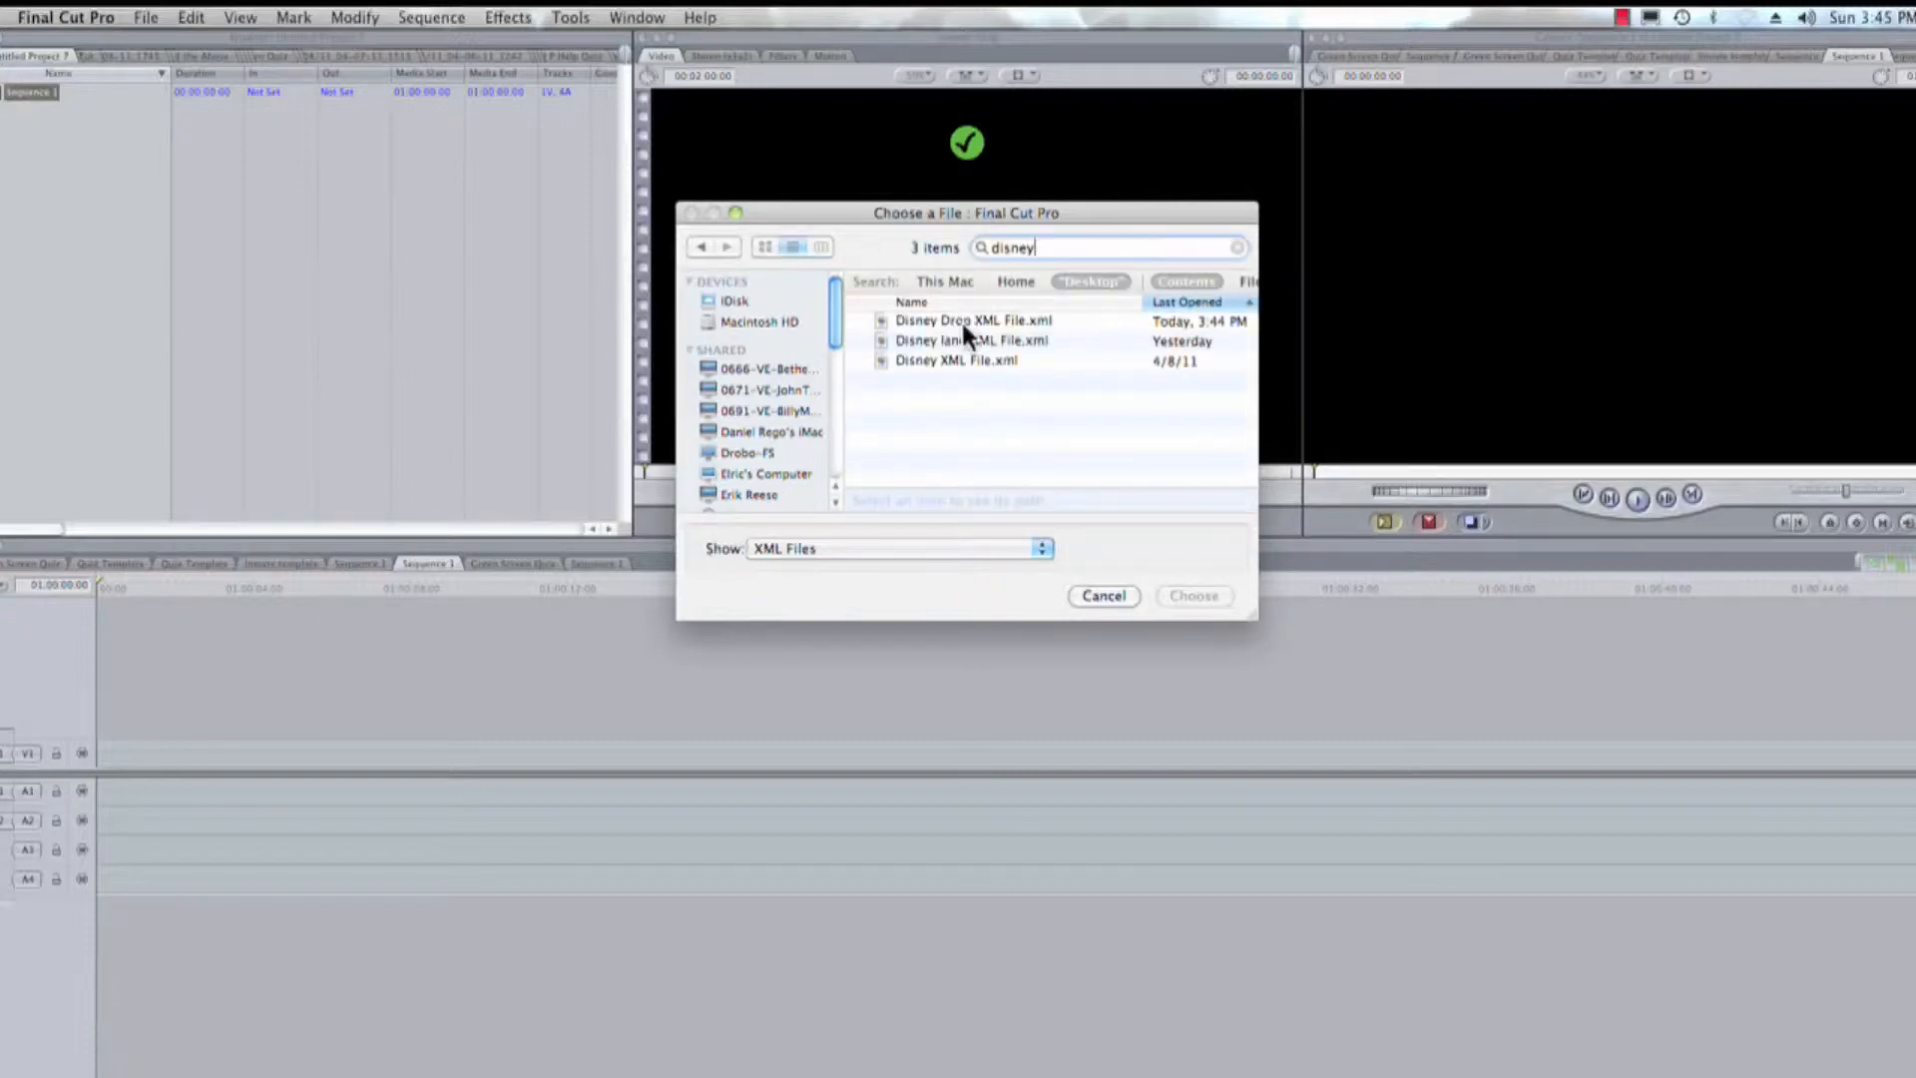
{"action": "left_click", "coordinate": [966, 321]}
{"action": "left_click", "coordinate": [1197, 596]}
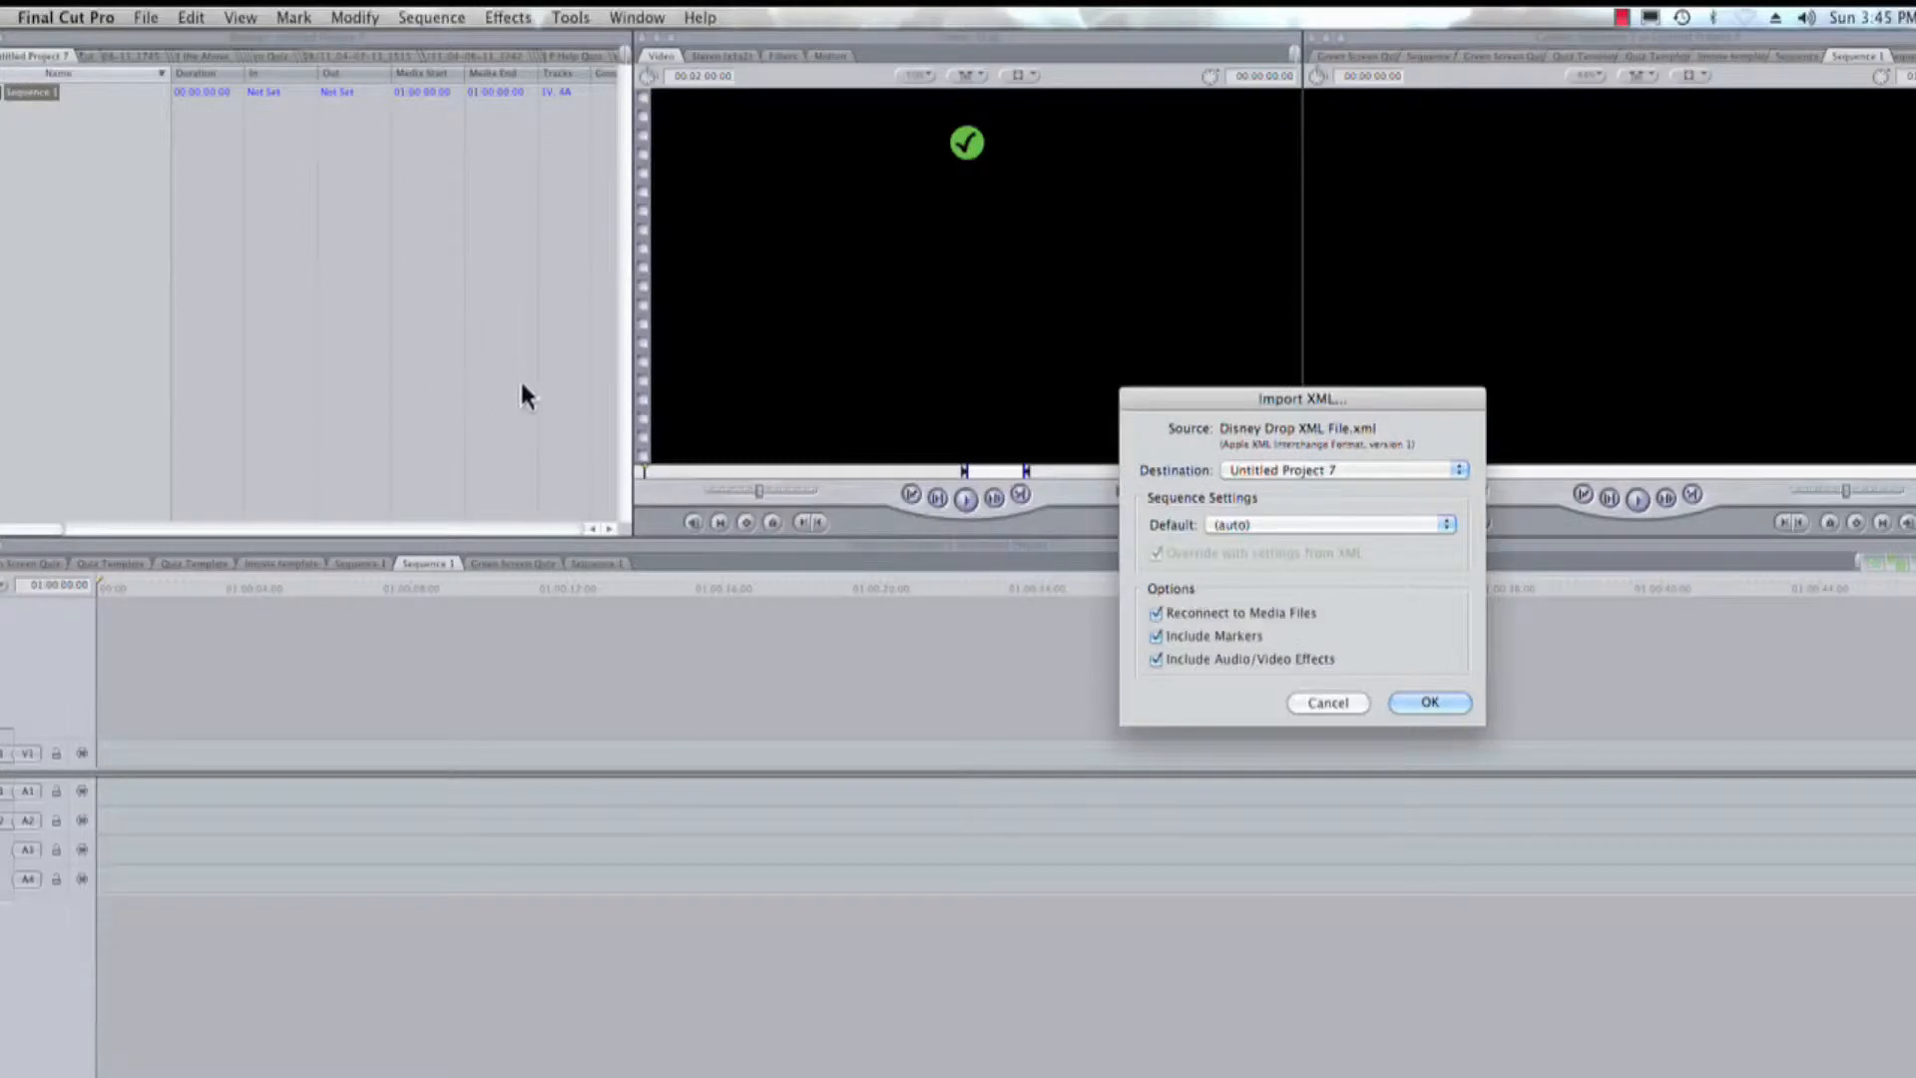
{"action": "left_click", "coordinate": [1421, 696]}
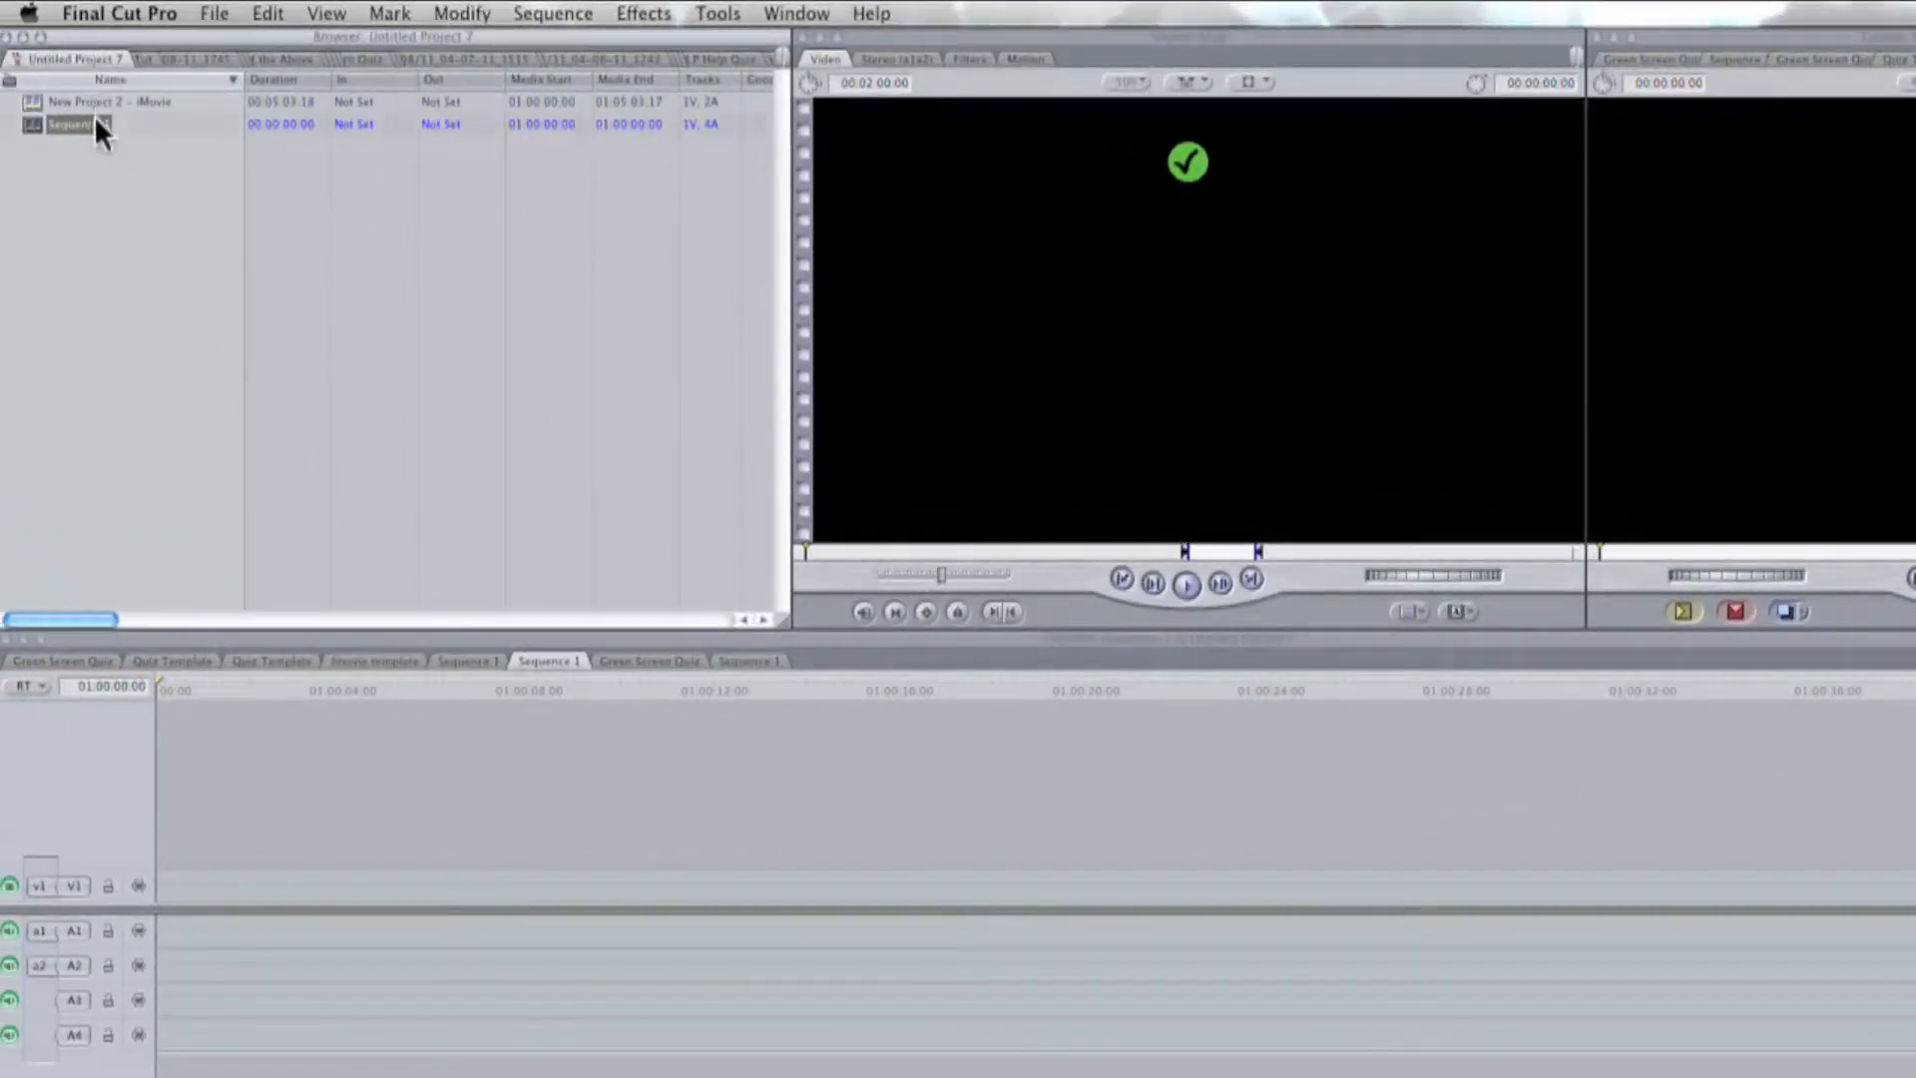
- Place the New Project 2 - iMovie sequence at the start of Sequence 1's timeline, changing the sequence settings to match the clip
{"action": "left_click", "coordinate": [88, 106]}
{"action": "left_click_drag", "start_coordinate": [301, 475], "coordinate": [180, 915]}
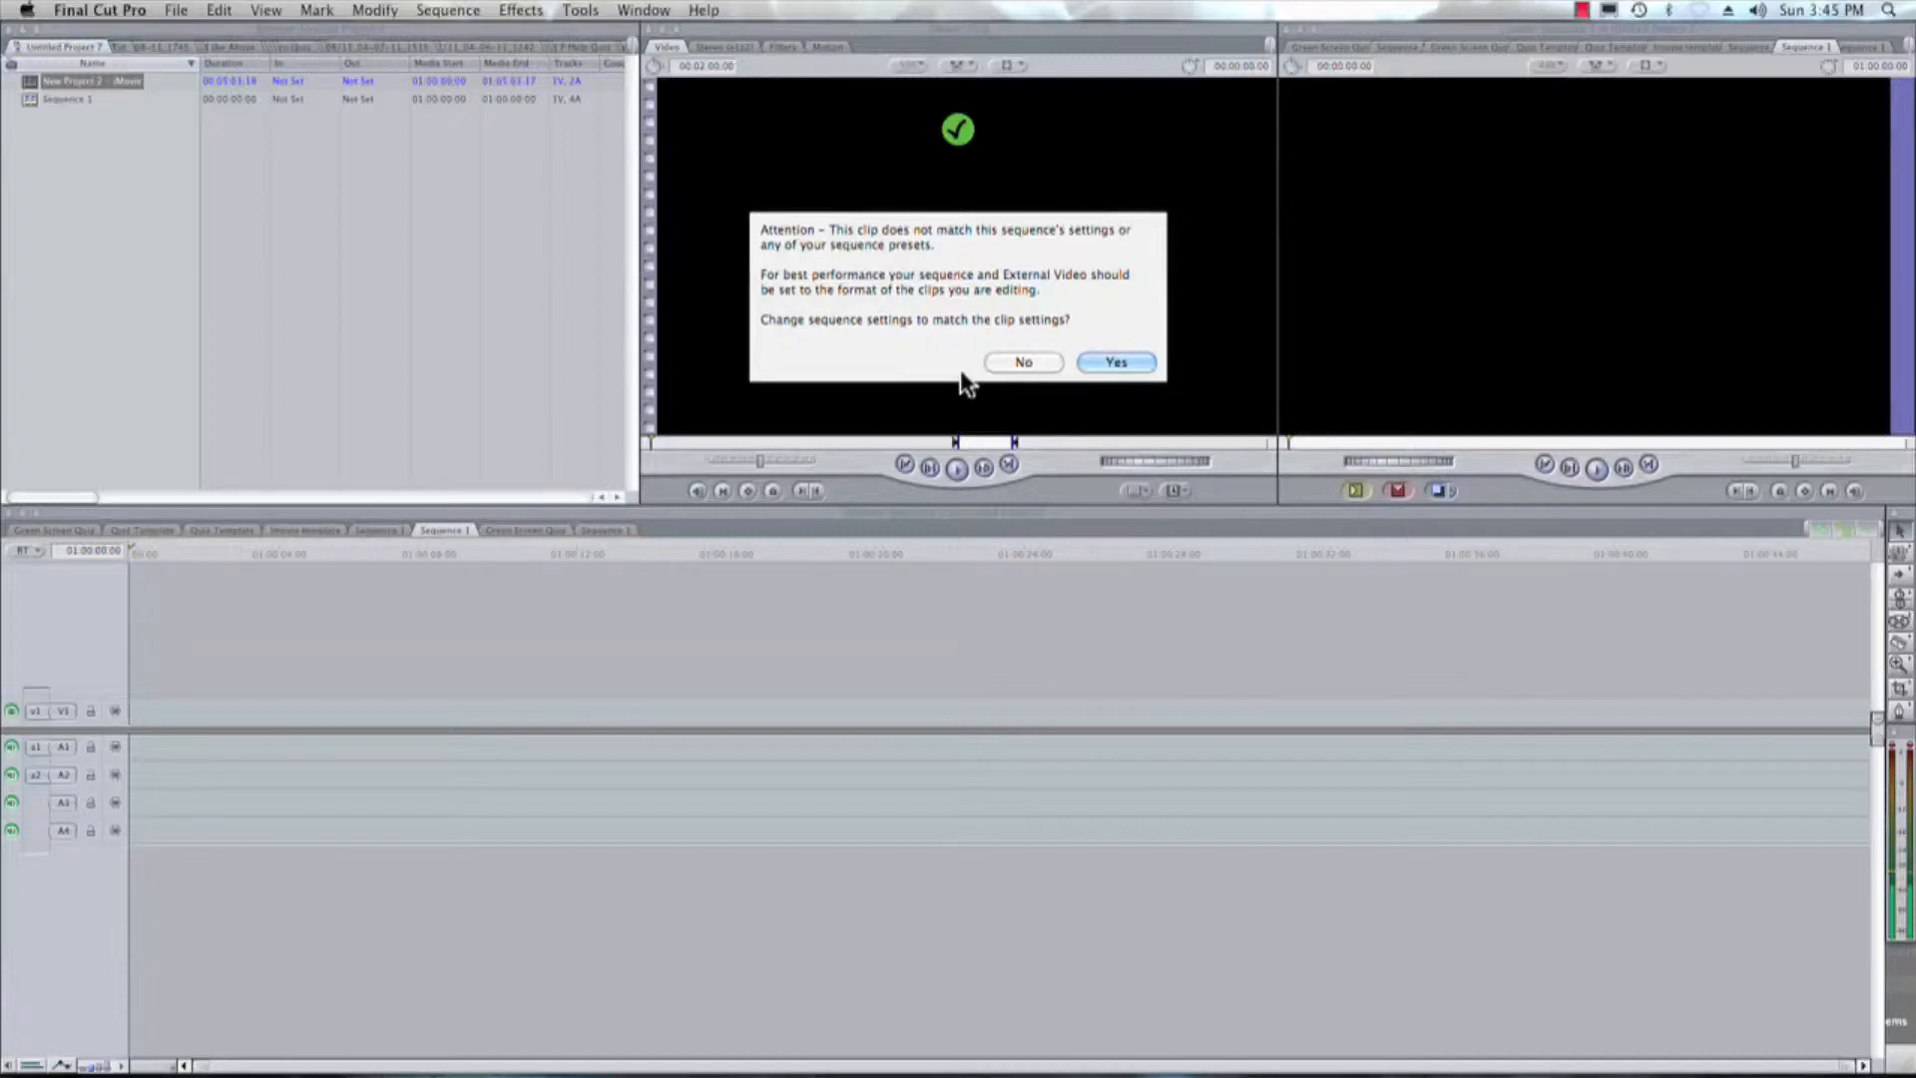
{"action": "left_click", "coordinate": [1147, 351]}
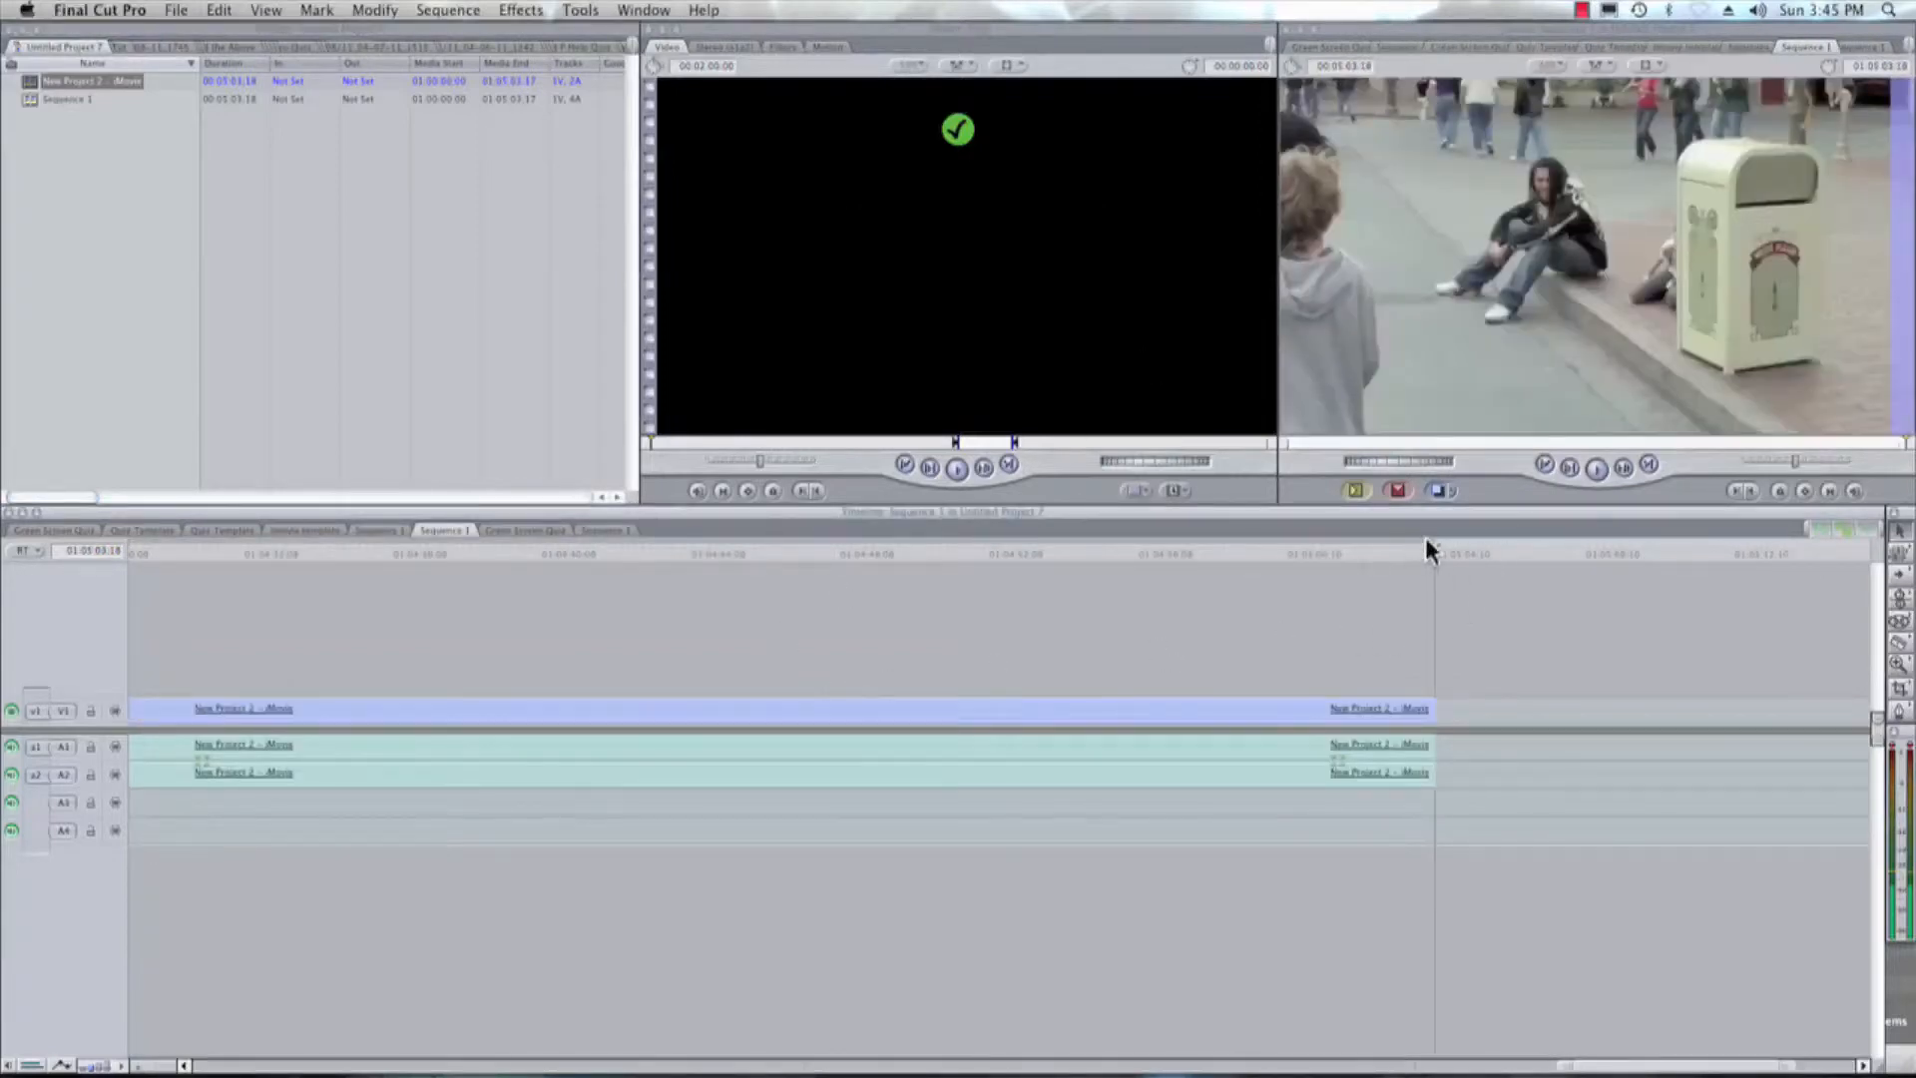
- Return the playhead to the start of Sequence 1 and play back the imported footage
{"action": "left_click_drag", "start_coordinate": [1421, 551], "coordinate": [53, 656]}
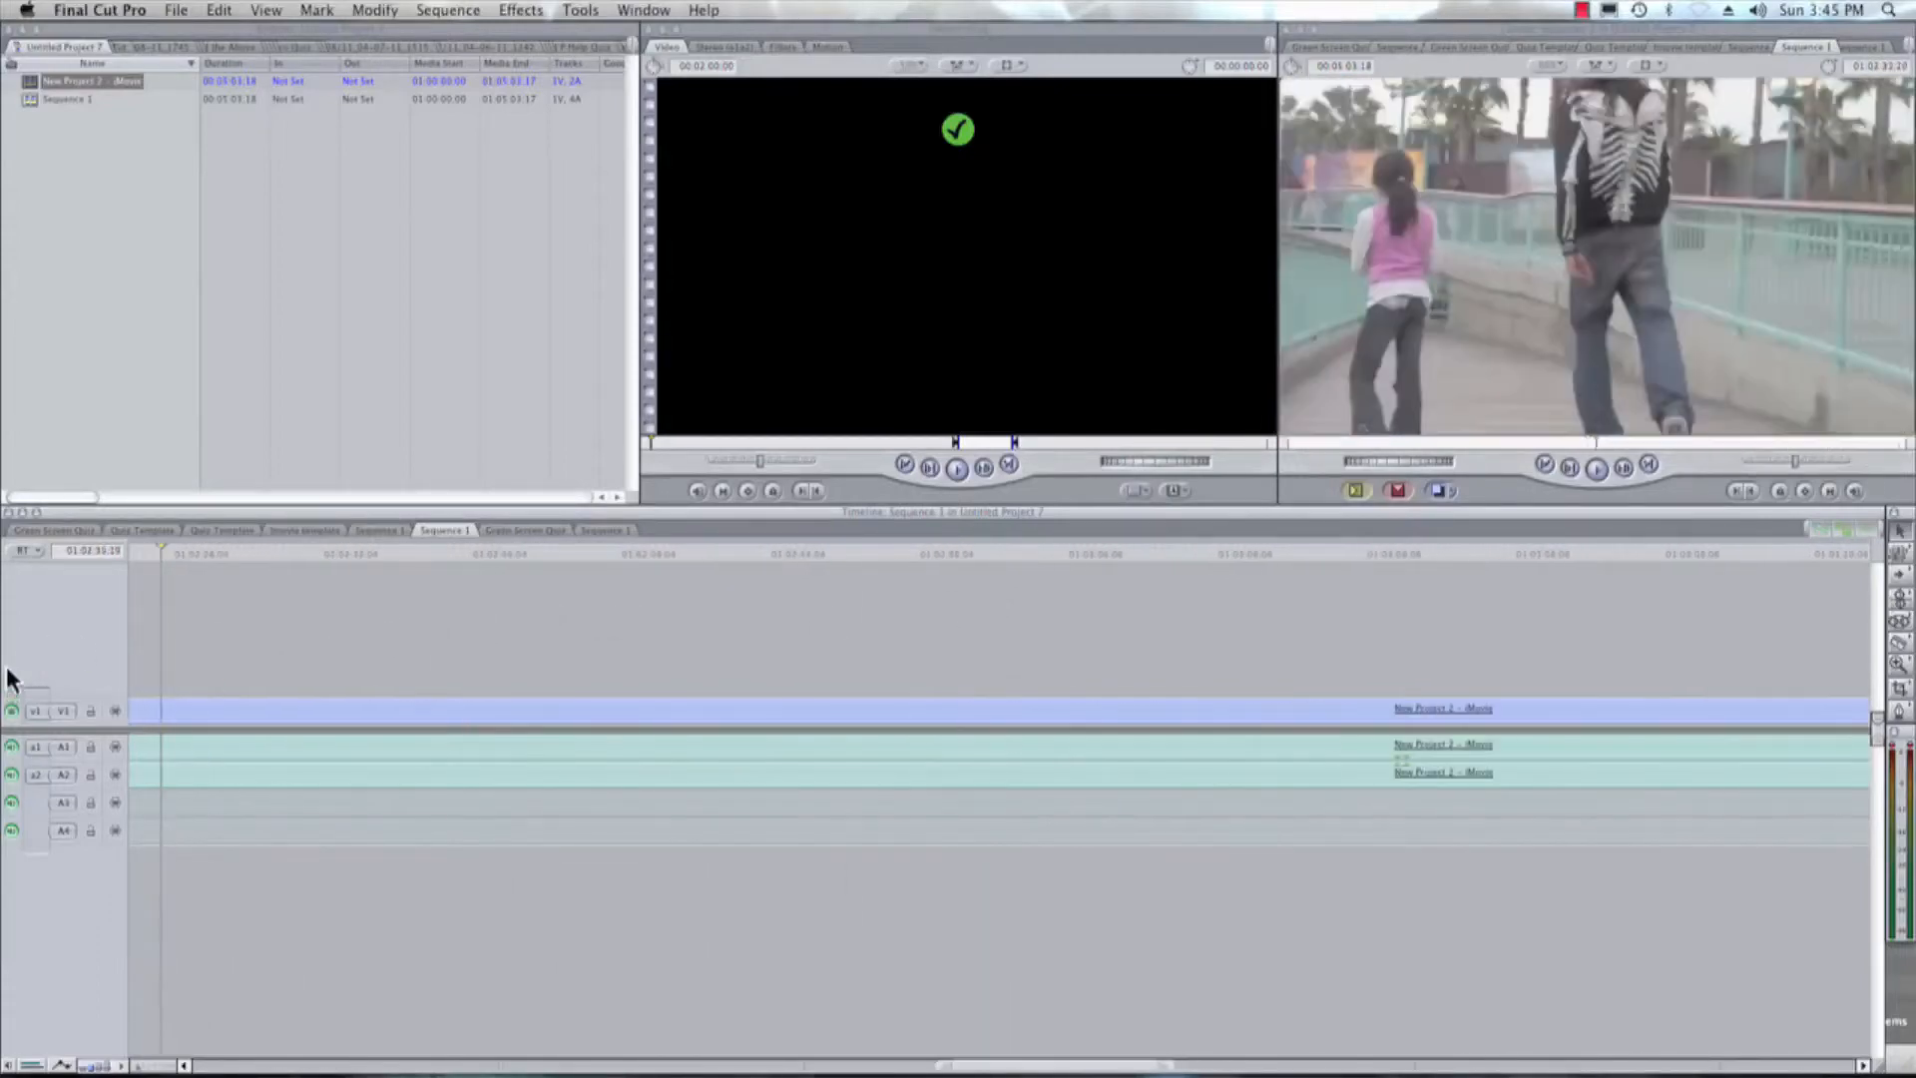
{"action": "left_click_drag", "start_coordinate": [45, 626], "coordinate": [6, 606]}
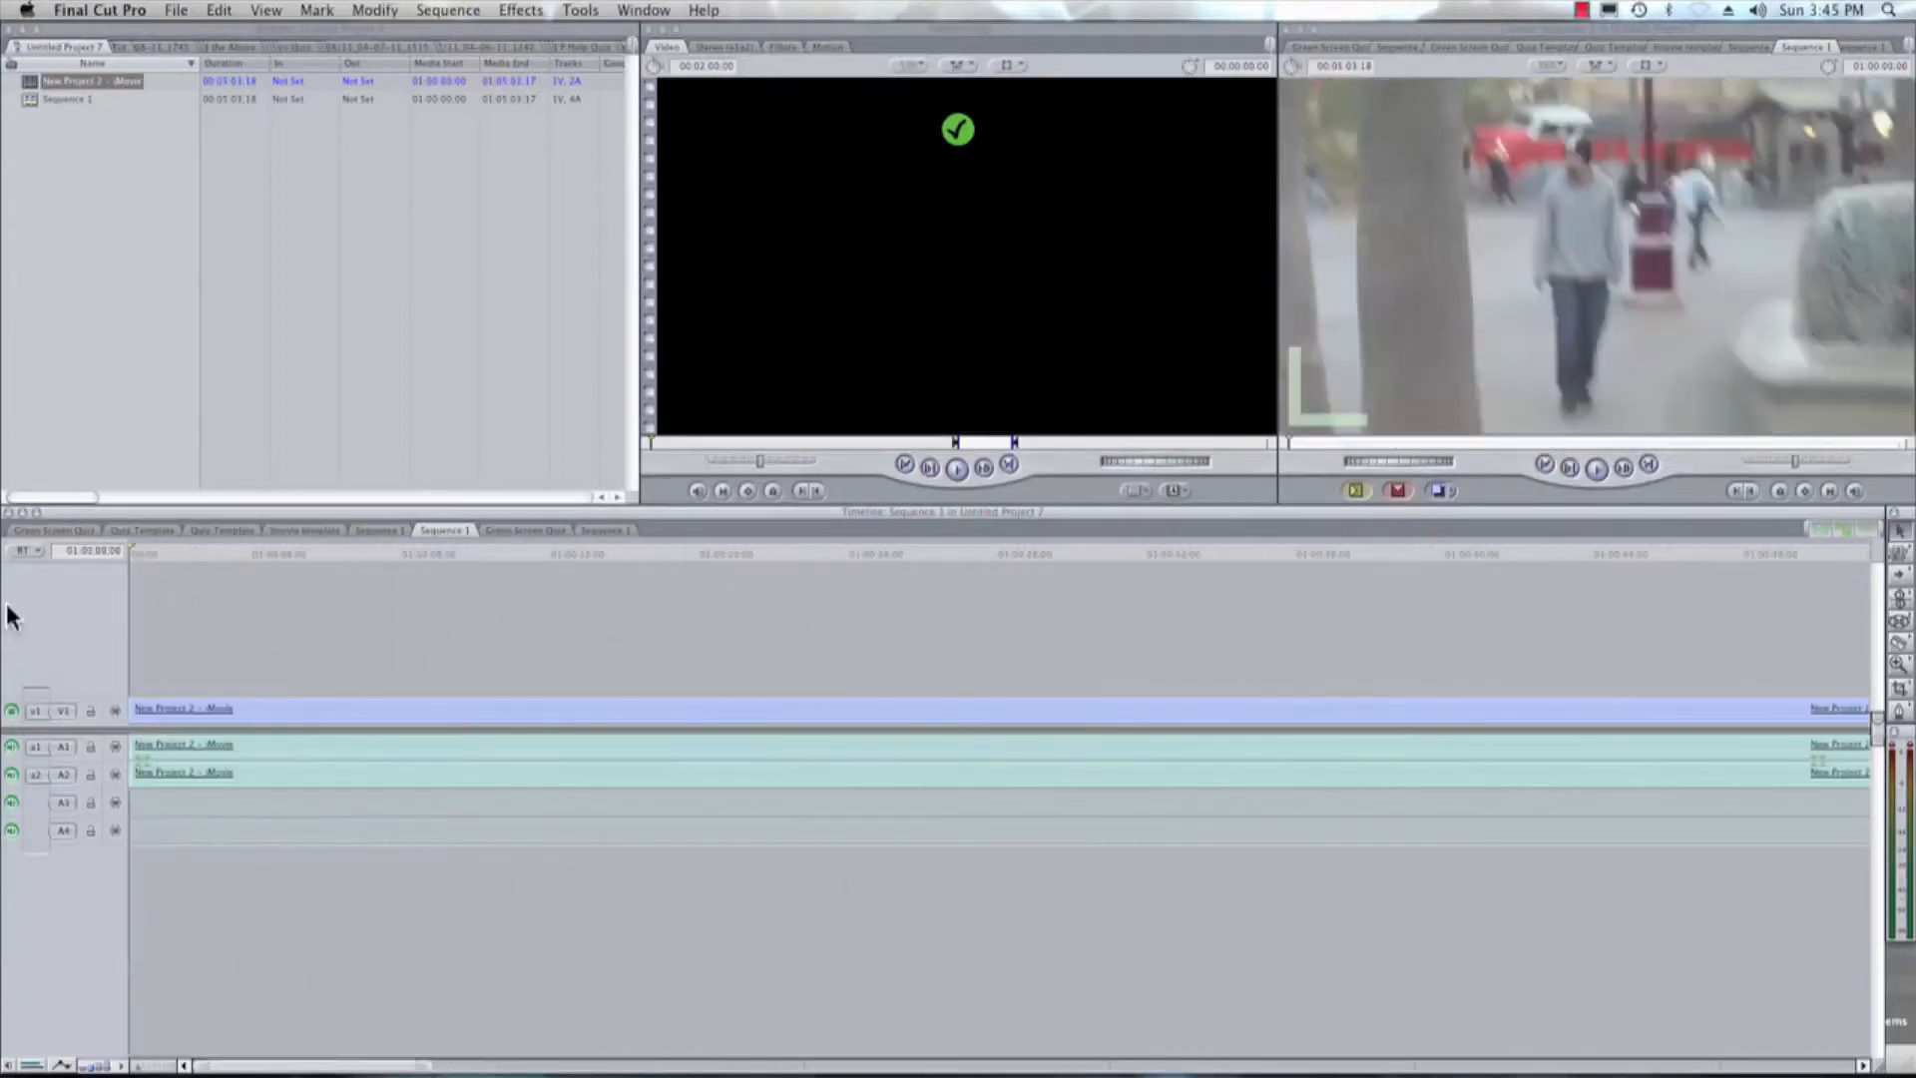
{"action": "key", "text": "space"}
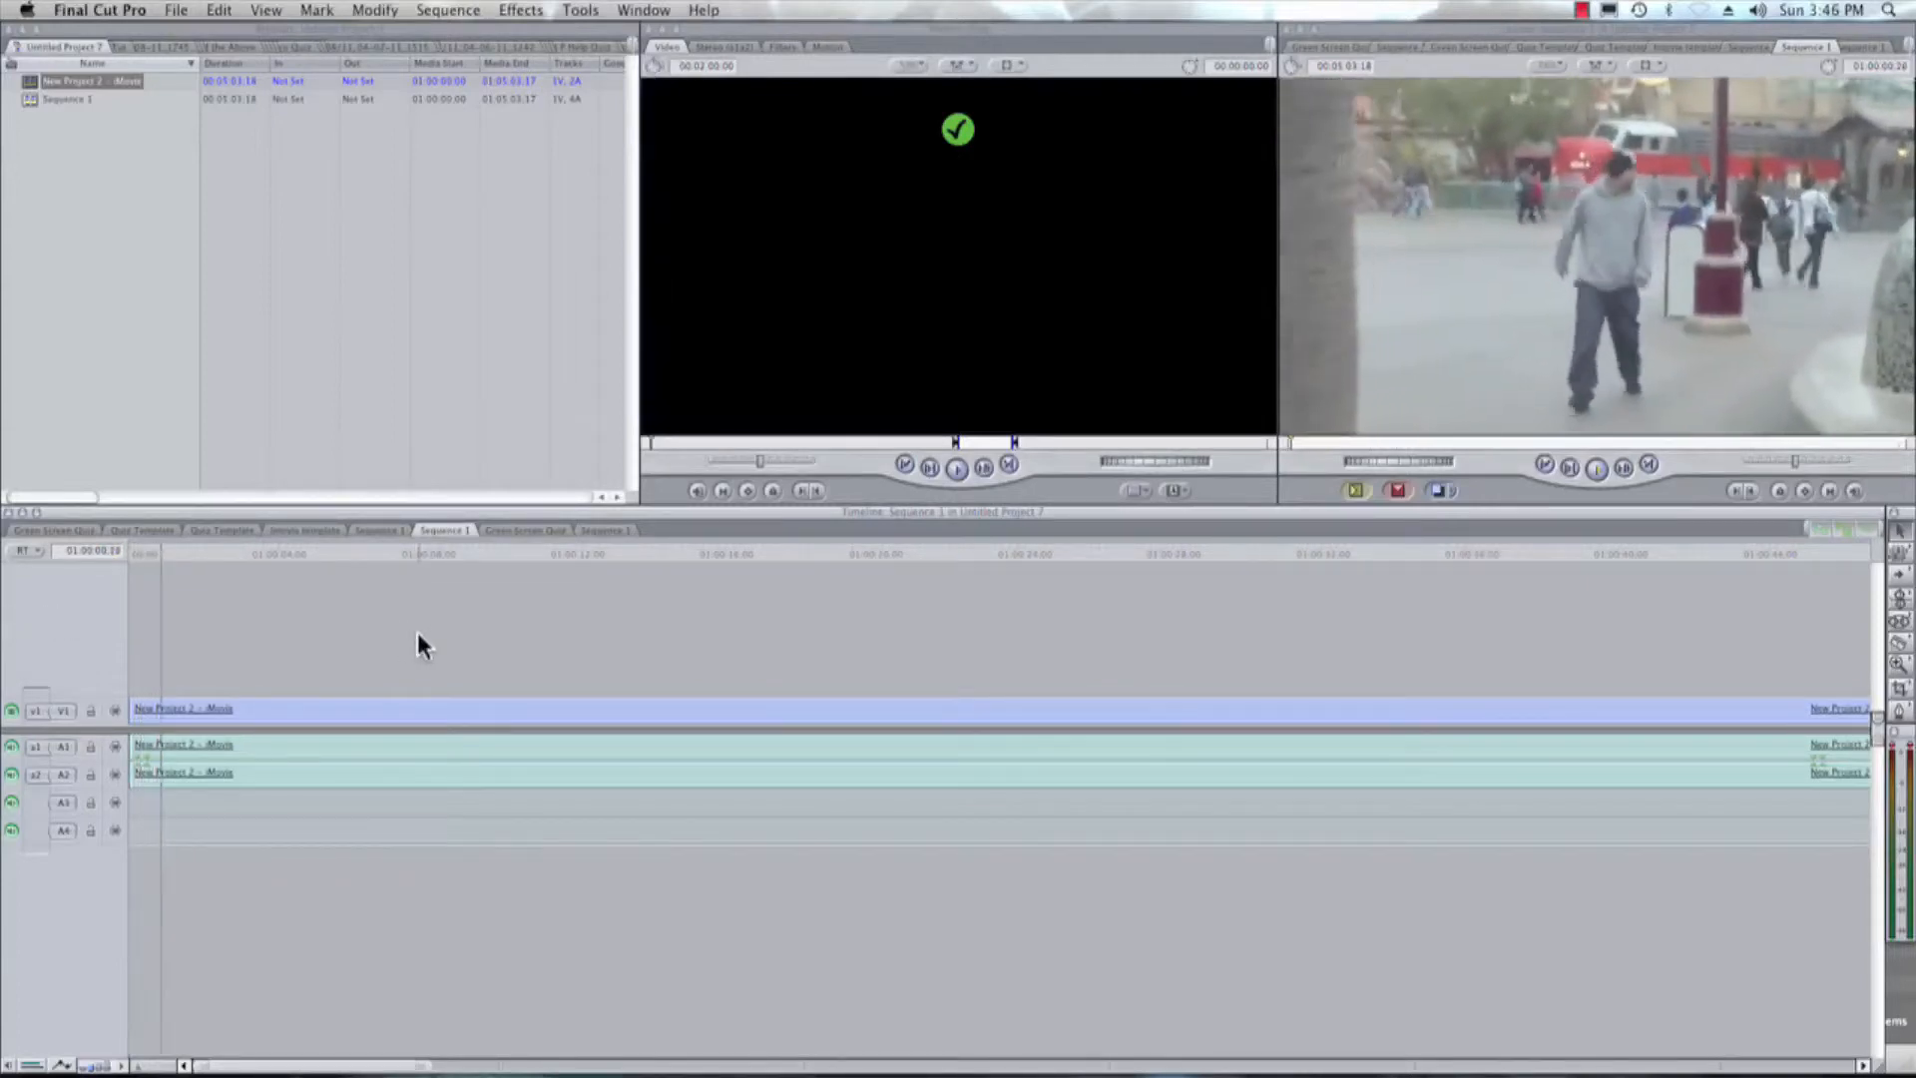